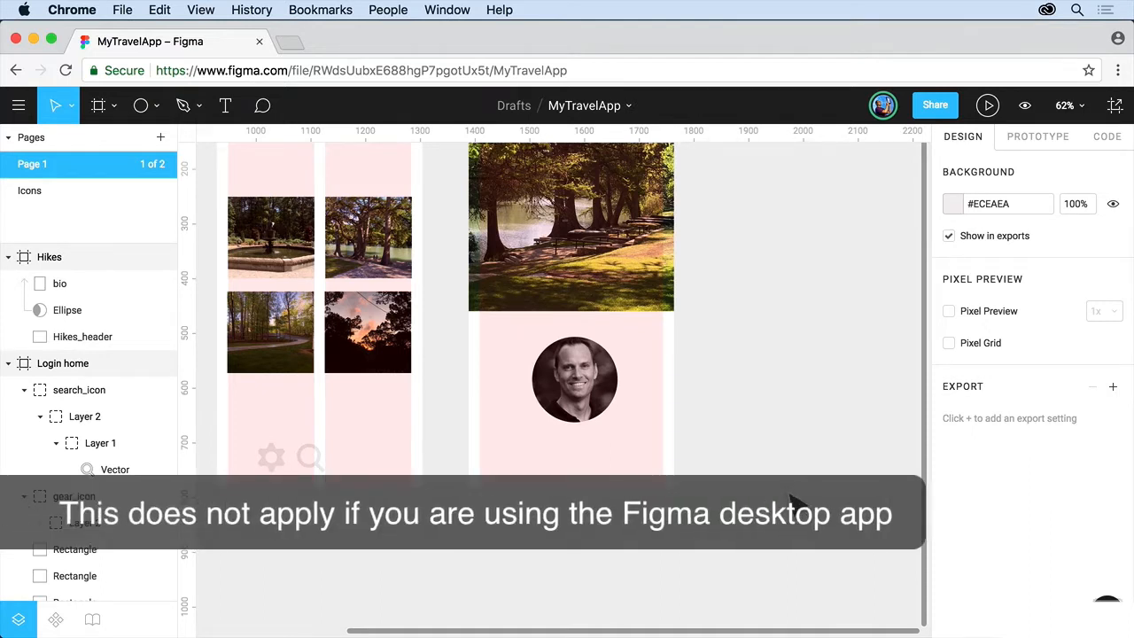
- Open the account's font settings to check whether local fonts are enabled
{"action": "left_click", "coordinate": [27, 110]}
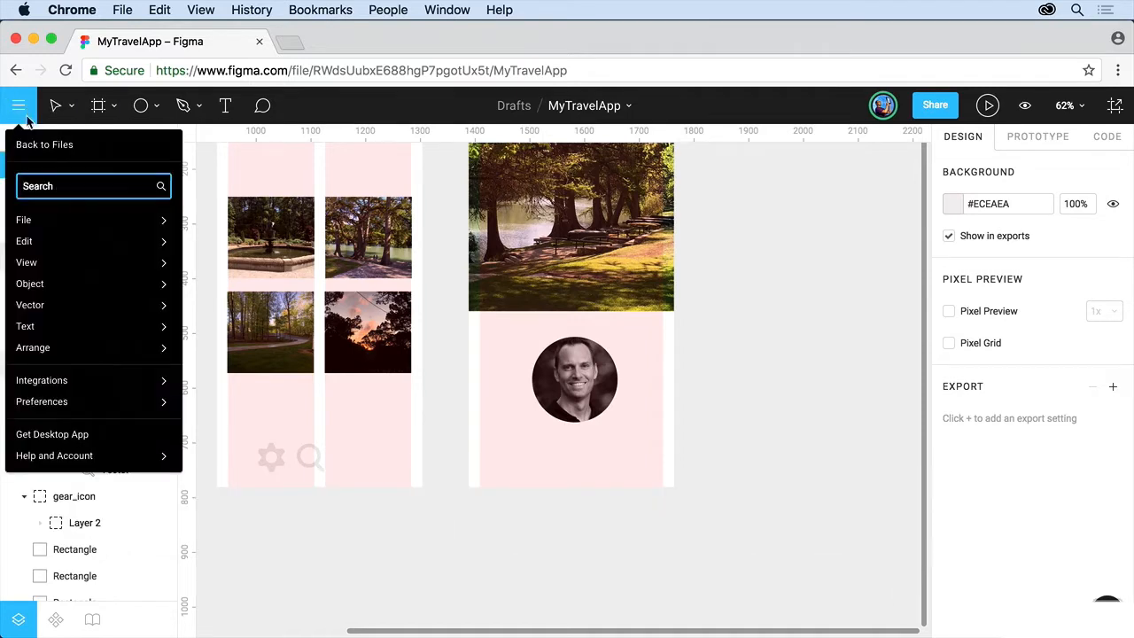
{"action": "mouse_move", "coordinate": [69, 403]}
{"action": "mouse_move", "coordinate": [70, 454]}
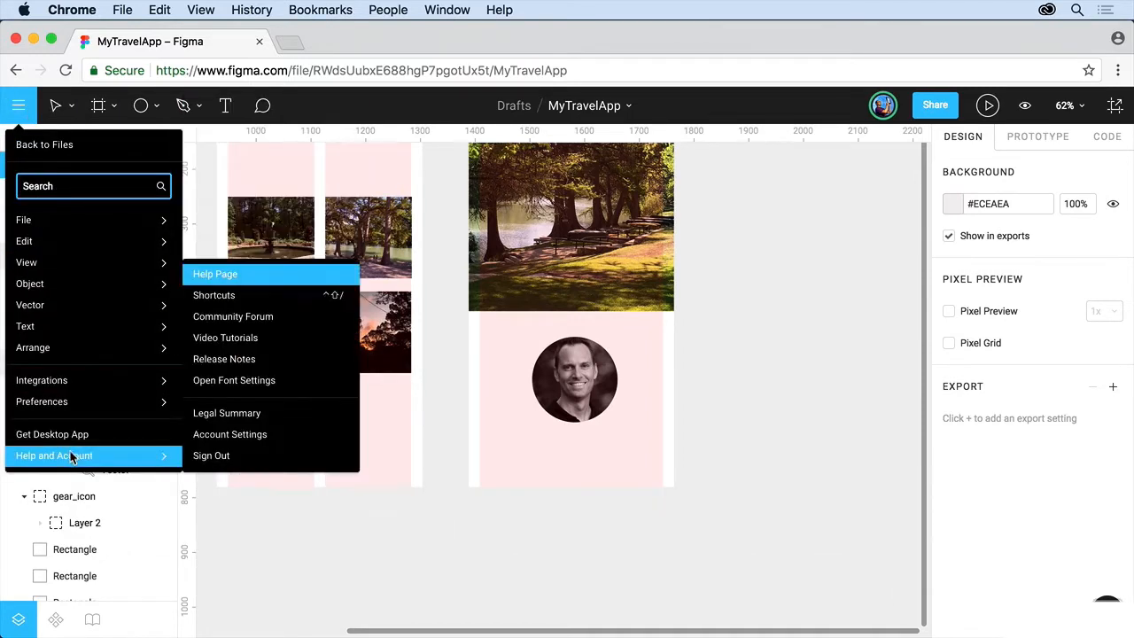
{"action": "left_click", "coordinate": [264, 389]}
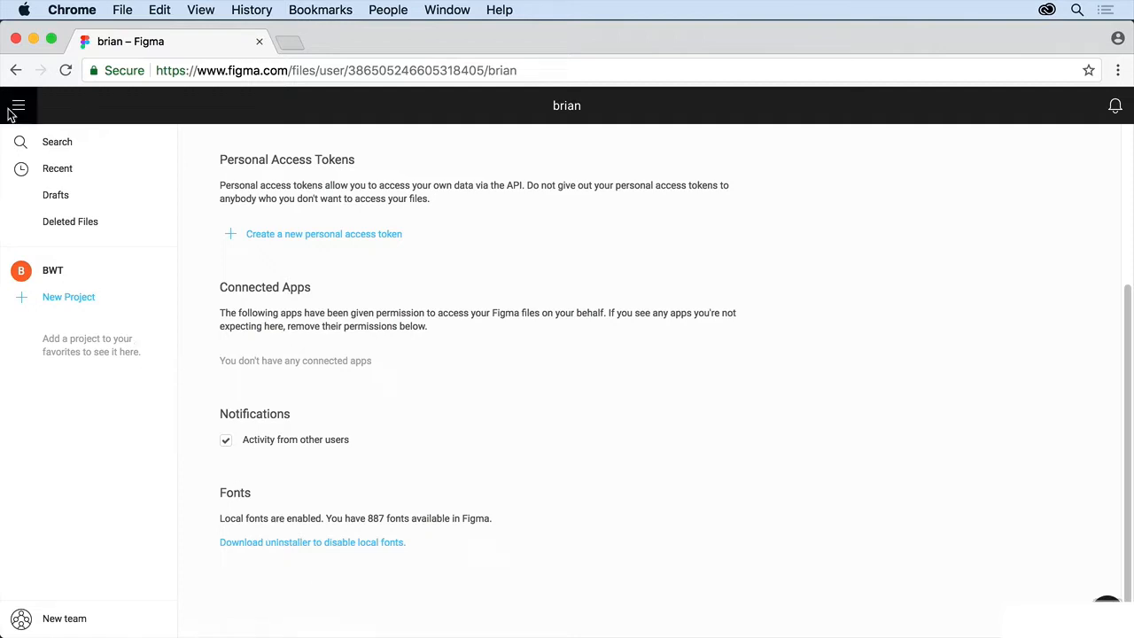
- Return to the recent files and reopen the MyTravelApp file
{"action": "left_click", "coordinate": [62, 175]}
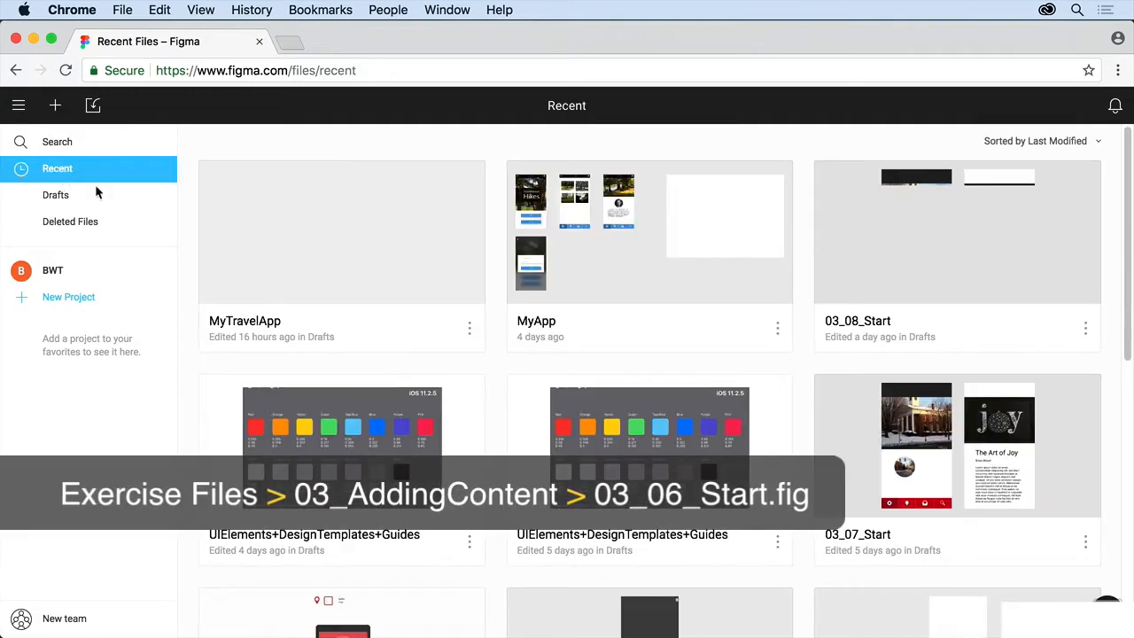
{"action": "double_click", "coordinate": [323, 228]}
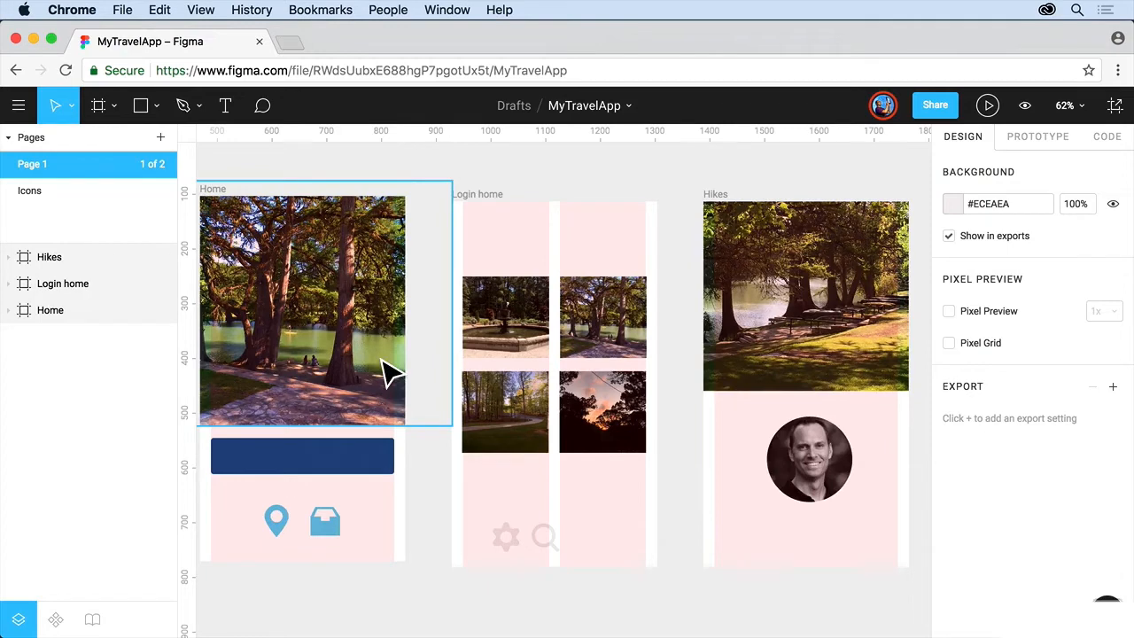
- Draw a rectangle about 324 × 191 over the Home frame's photo, starting at its left edge, and fill it with #333333
{"action": "scroll", "coordinate": [388, 374], "scroll_direction": "left", "scroll_amount": 5}
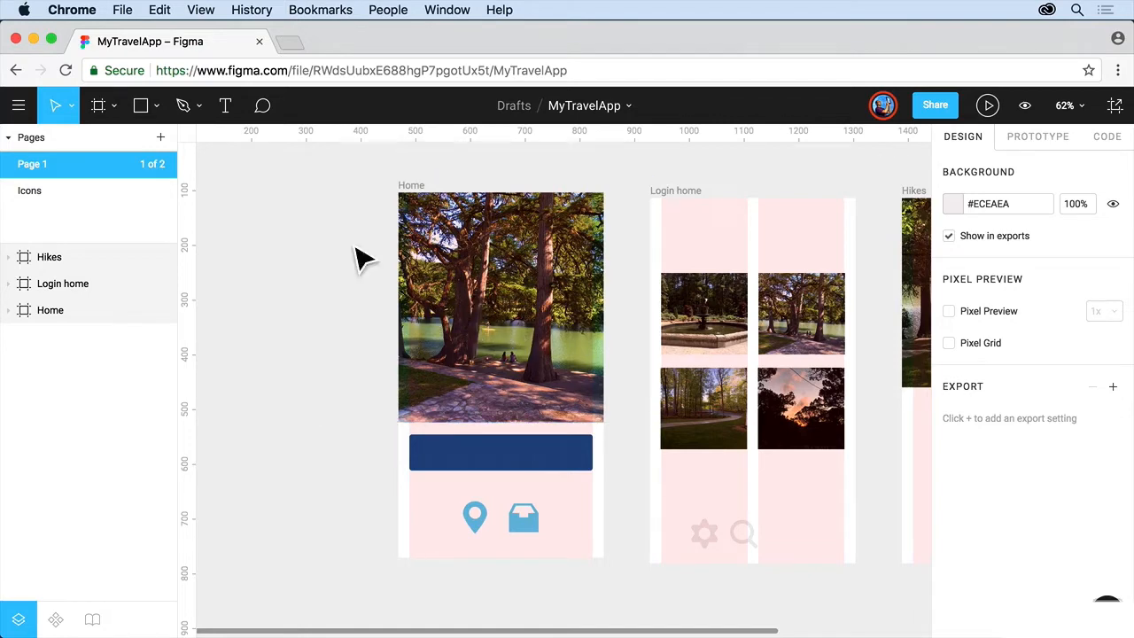
{"action": "left_click", "coordinate": [143, 105]}
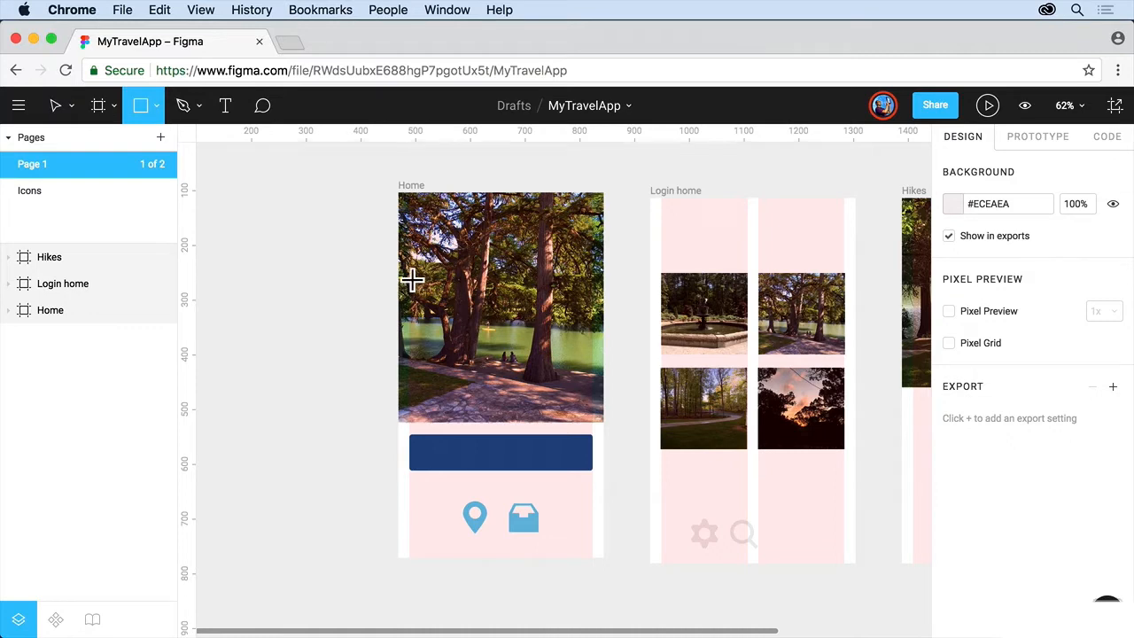
{"action": "left_click_drag", "start_coordinate": [399, 266], "coordinate": [584, 384]}
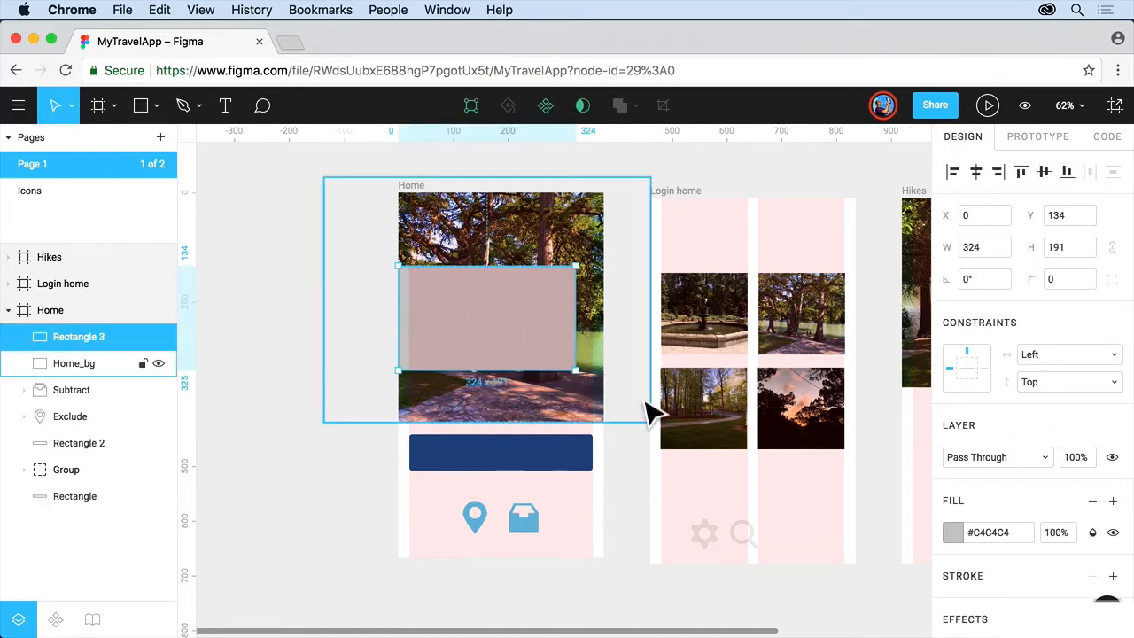
{"action": "left_click", "coordinate": [953, 532]}
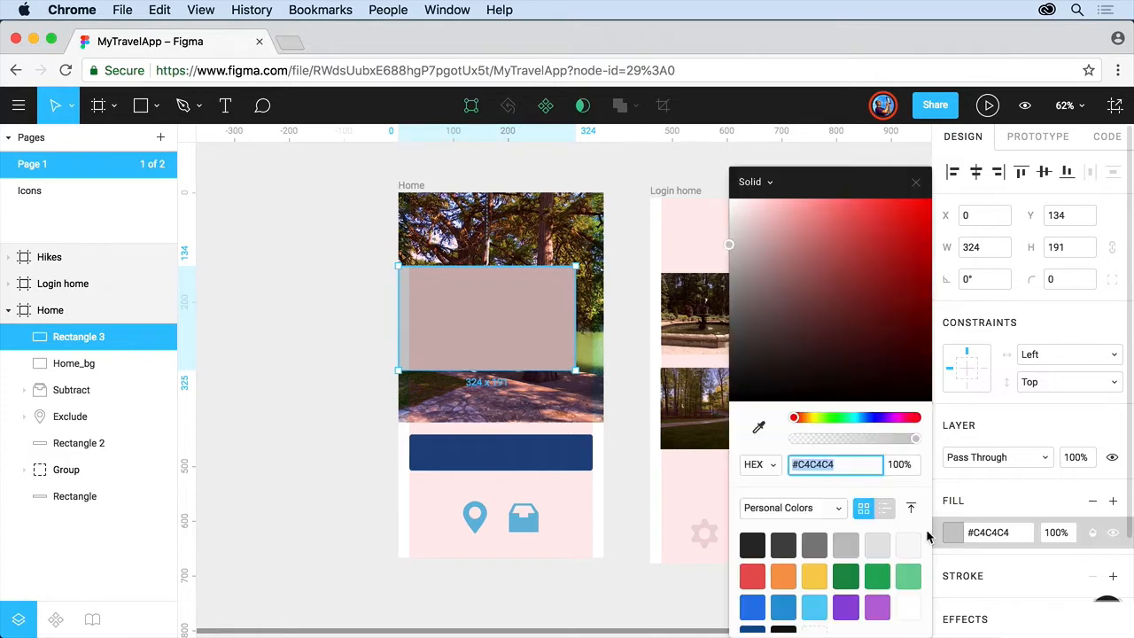
{"action": "left_click", "coordinate": [752, 544]}
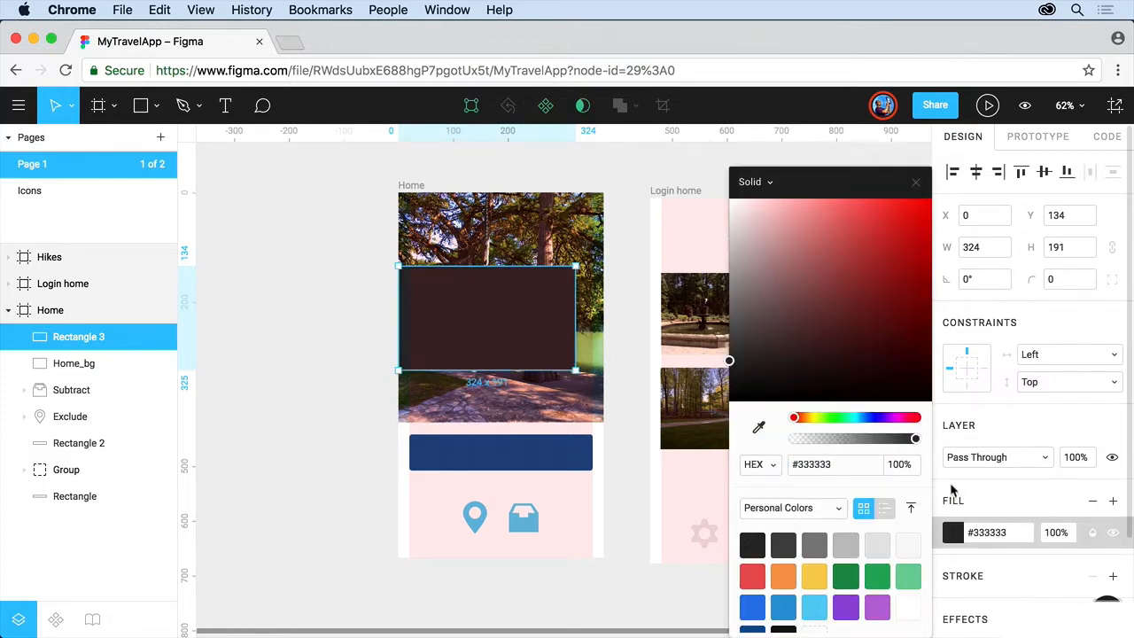
- Set the dark rectangle's layer opacity to 90%
{"action": "left_click", "coordinate": [1063, 468]}
{"action": "left_click", "coordinate": [1086, 459]}
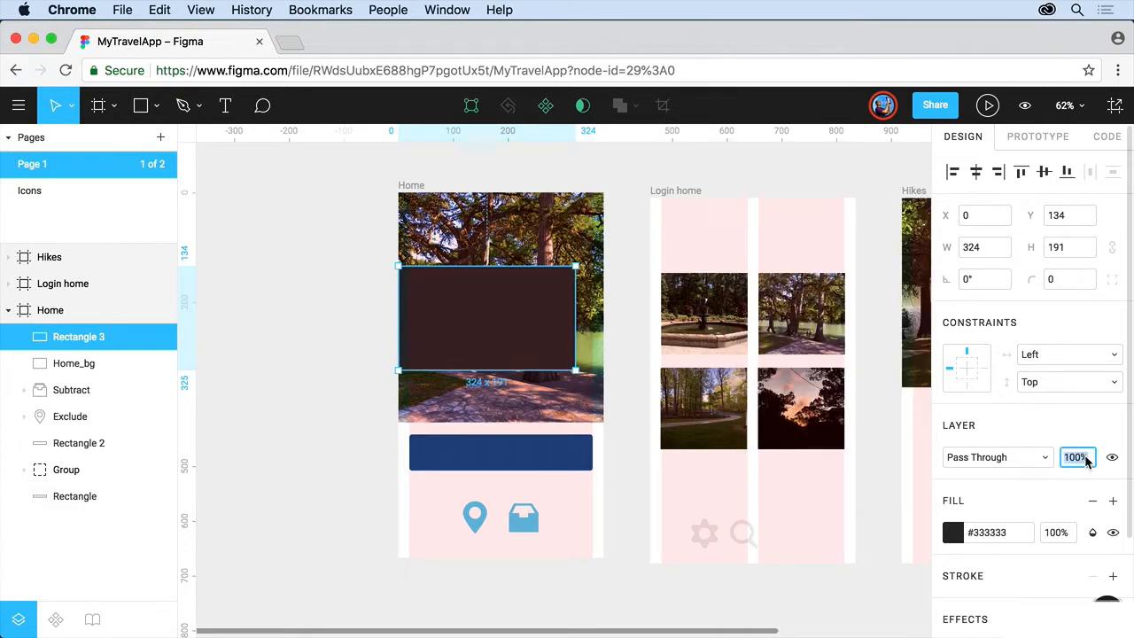
{"action": "key", "text": "Down"}
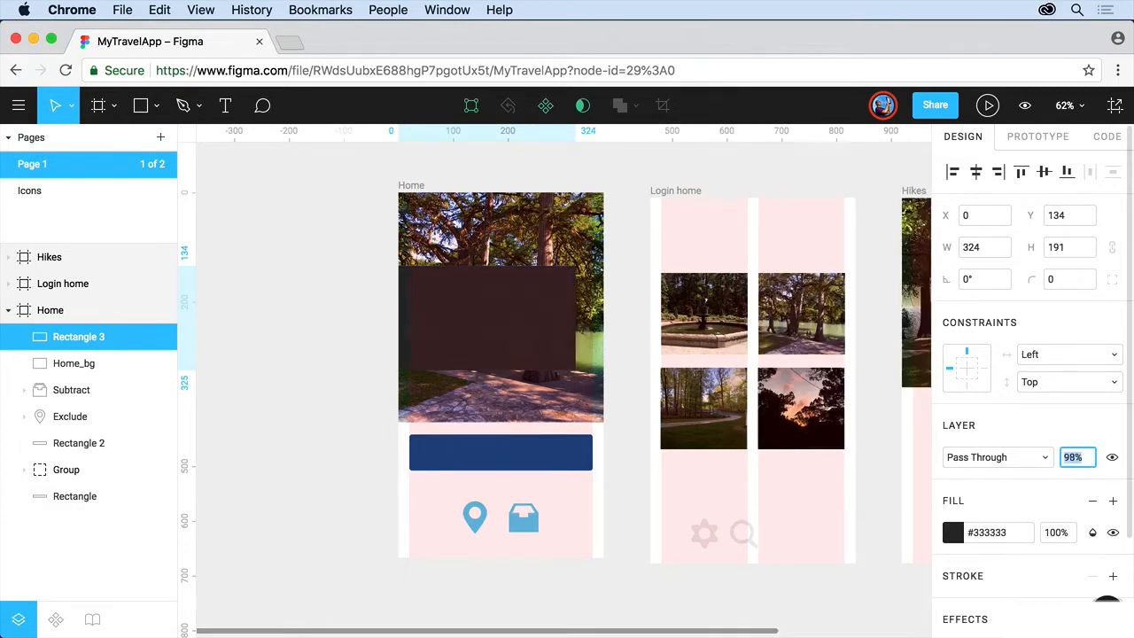
{"action": "key", "text": "Down"}
{"action": "key", "text": "Down"}
{"action": "key", "text": "Down"}
{"action": "key", "text": "Down"}
{"action": "key", "text": "Down"}
{"action": "key", "text": "Down"}
{"action": "key", "text": "Down"}
{"action": "key", "text": "Down"}
{"action": "key", "text": "Down"}
{"action": "key", "text": "Down"}
{"action": "key", "text": "Down"}
{"action": "key", "text": "Down"}
{"action": "key", "text": "Down"}
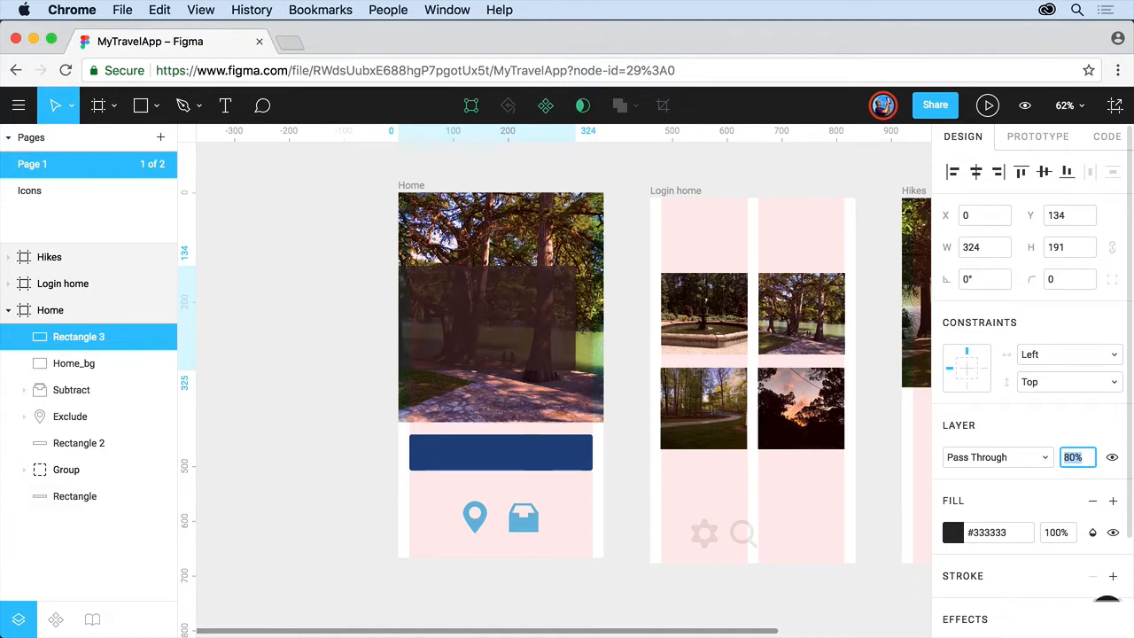
{"action": "key", "text": "shift+Up"}
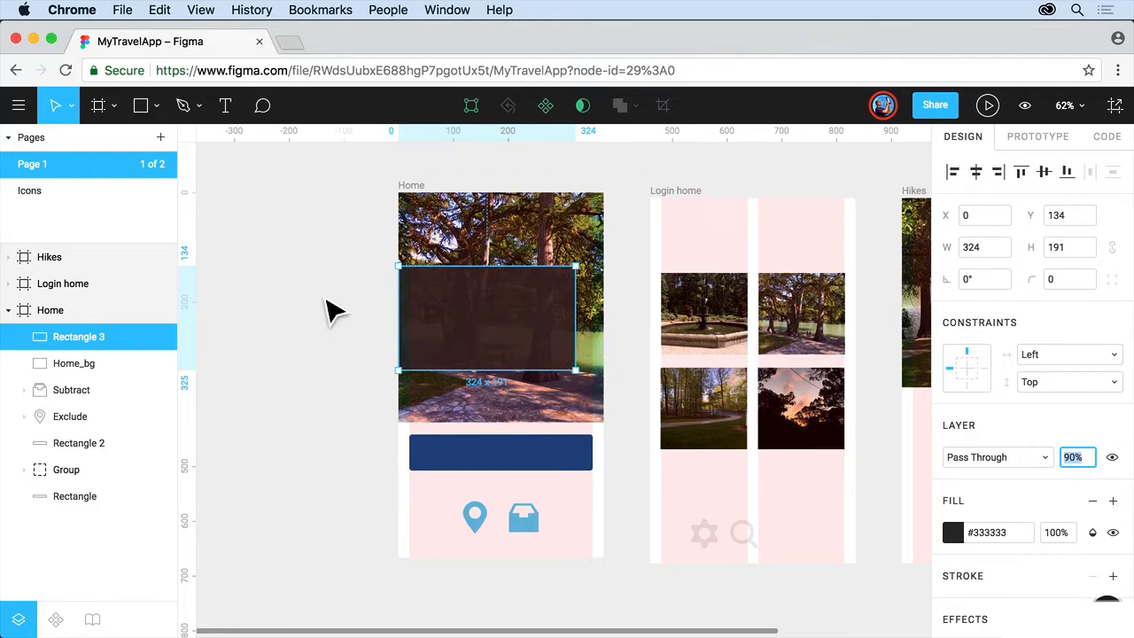
- Add a text box about 243 × 128 over the dark rectangle with the text "Northwest Hikes"
{"action": "left_click", "coordinate": [225, 105]}
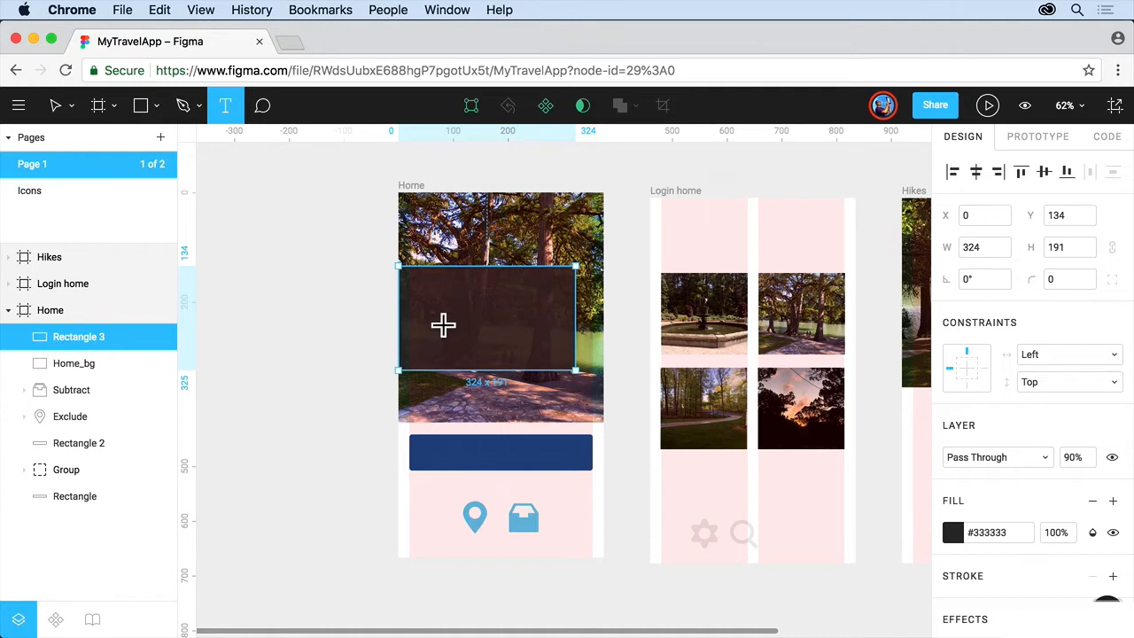
{"action": "left_click_drag", "start_coordinate": [430, 278], "coordinate": [564, 348]}
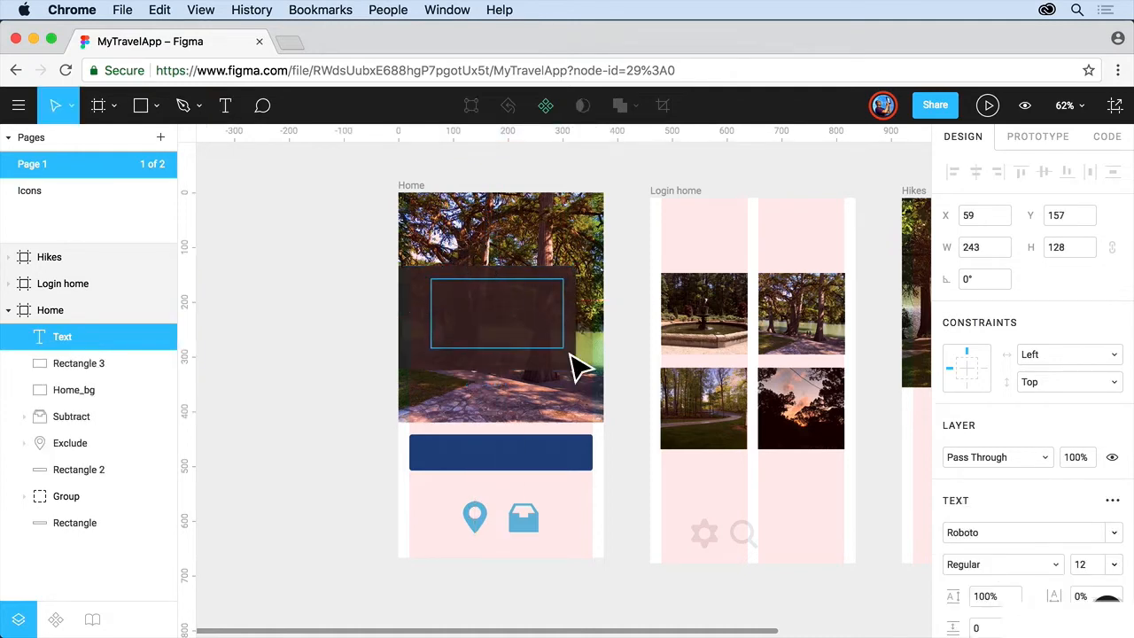
{"action": "type", "text": "Northwest"}
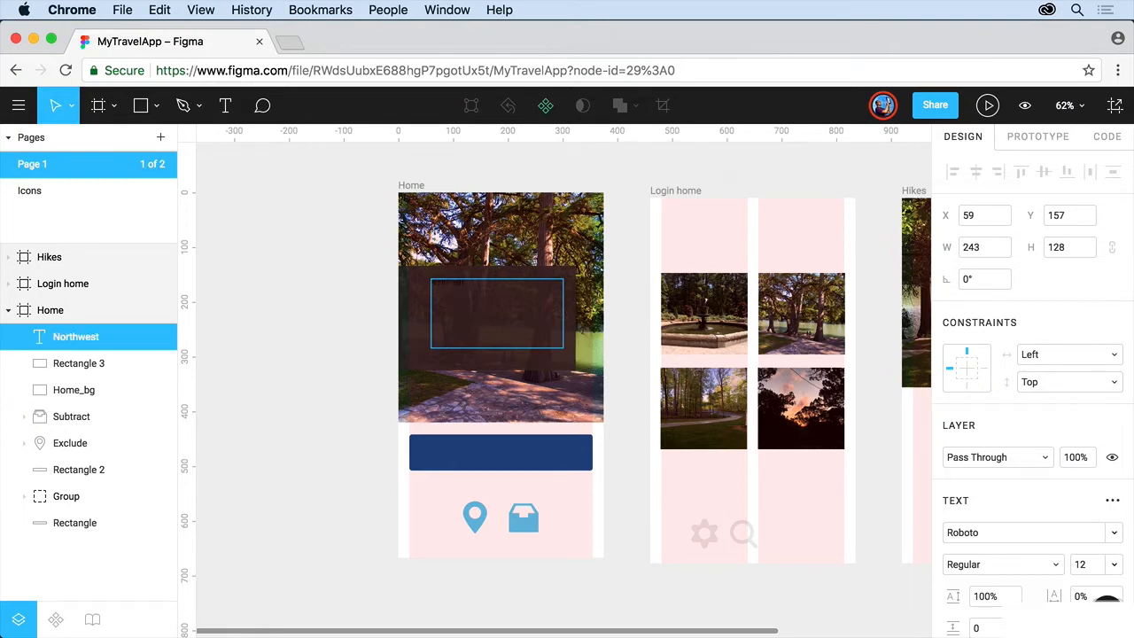
{"action": "type", "text": " Hikes"}
- Try the Width, Height and Fixed auto-resize options on the Northwest Hikes text, ending on Height
{"action": "left_click_drag", "start_coordinate": [480, 282], "coordinate": [418, 283]}
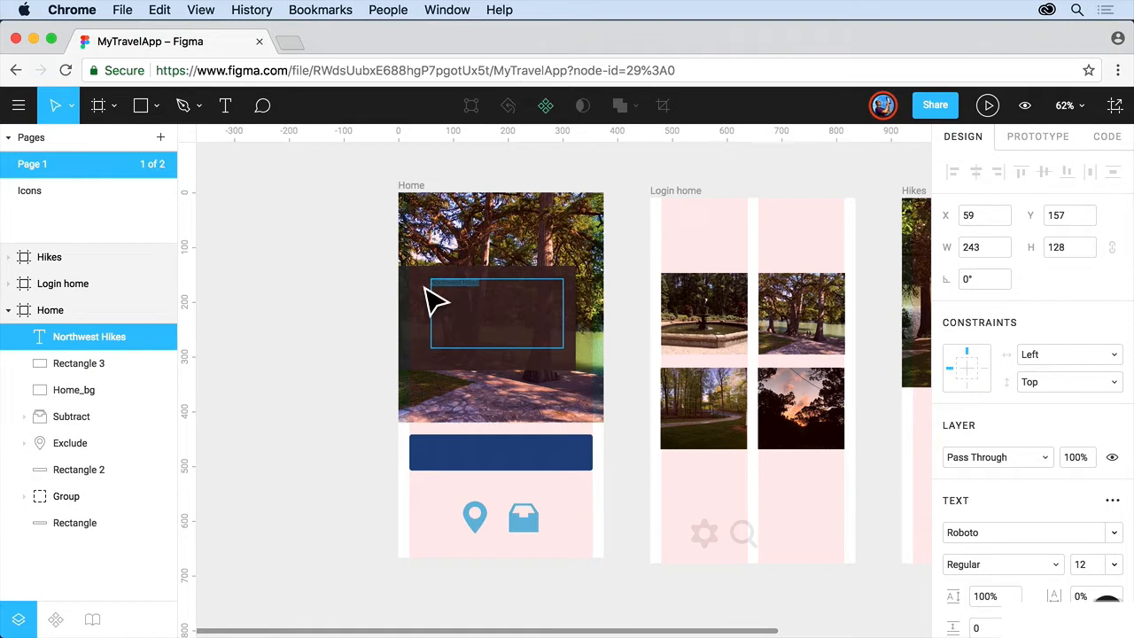
{"action": "scroll", "coordinate": [1066, 416], "scroll_direction": "down", "scroll_amount": 5}
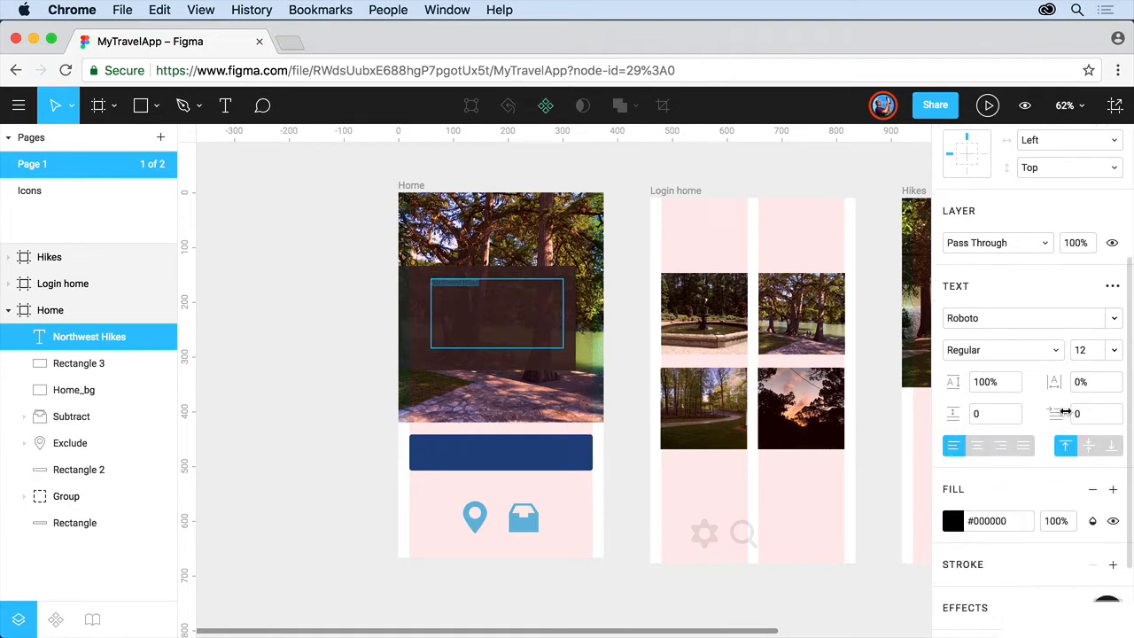
{"action": "left_click", "coordinate": [1112, 287]}
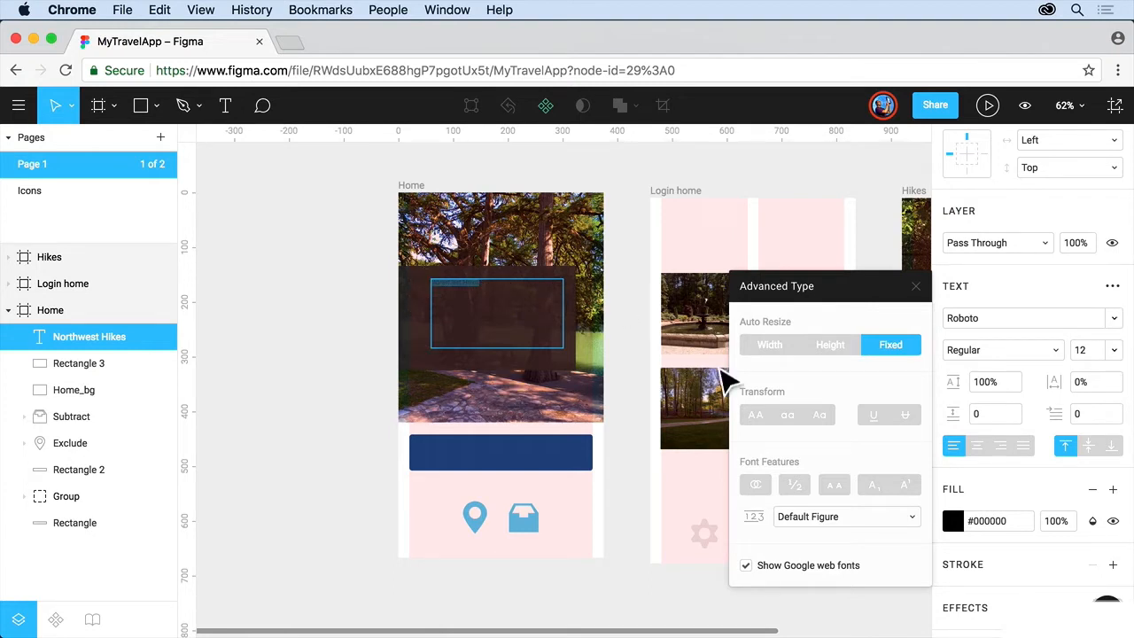
{"action": "left_click", "coordinate": [779, 351]}
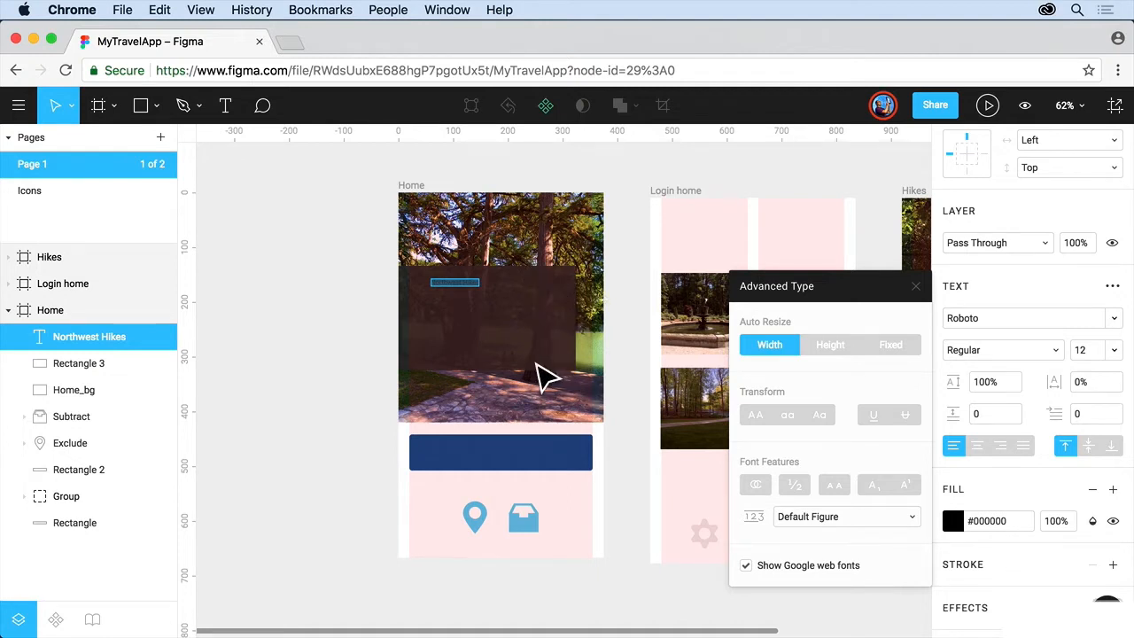
{"action": "left_click", "coordinate": [831, 351]}
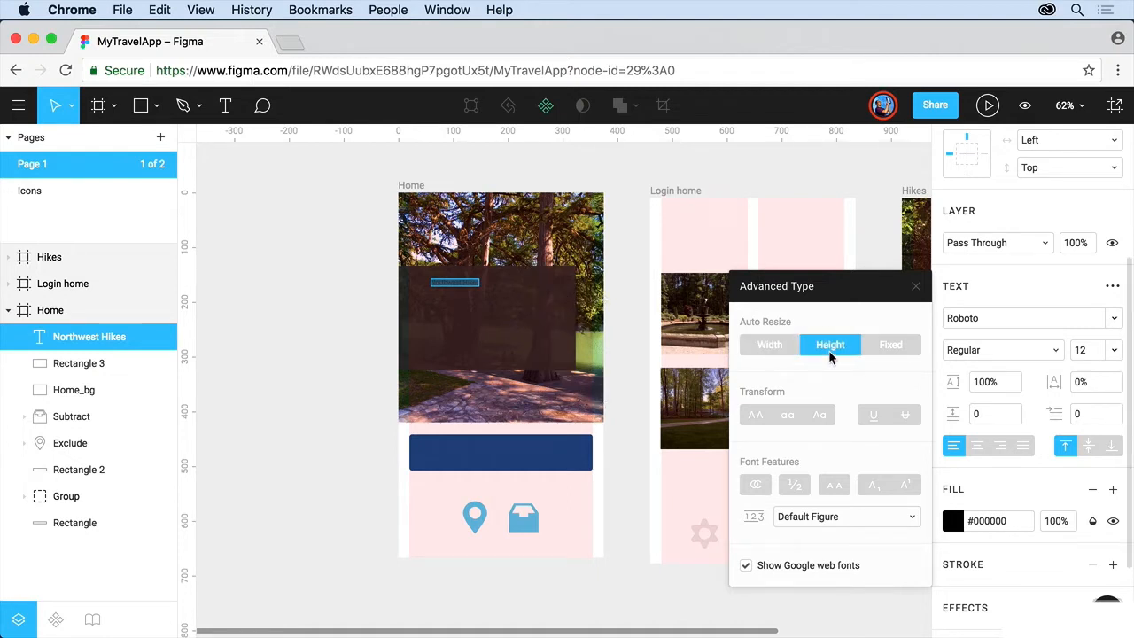
{"action": "left_click", "coordinate": [882, 350]}
{"action": "left_click", "coordinate": [834, 347]}
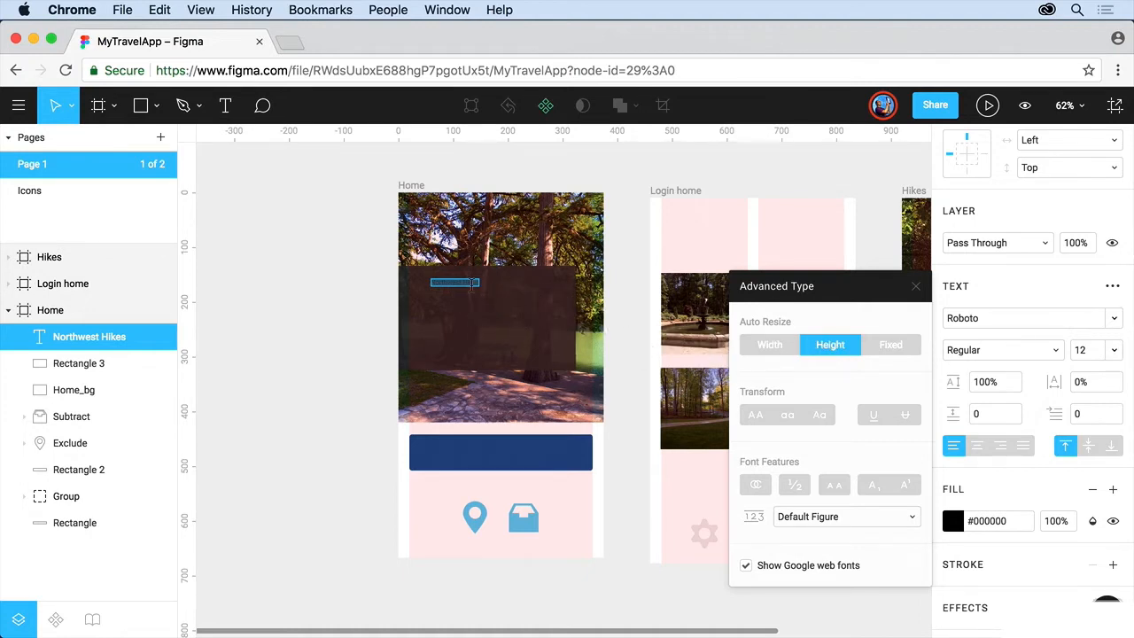
- Enlarge the Northwest Hikes text box to about 238 × 124 and set its font size to 48
{"action": "left_click", "coordinate": [472, 282]}
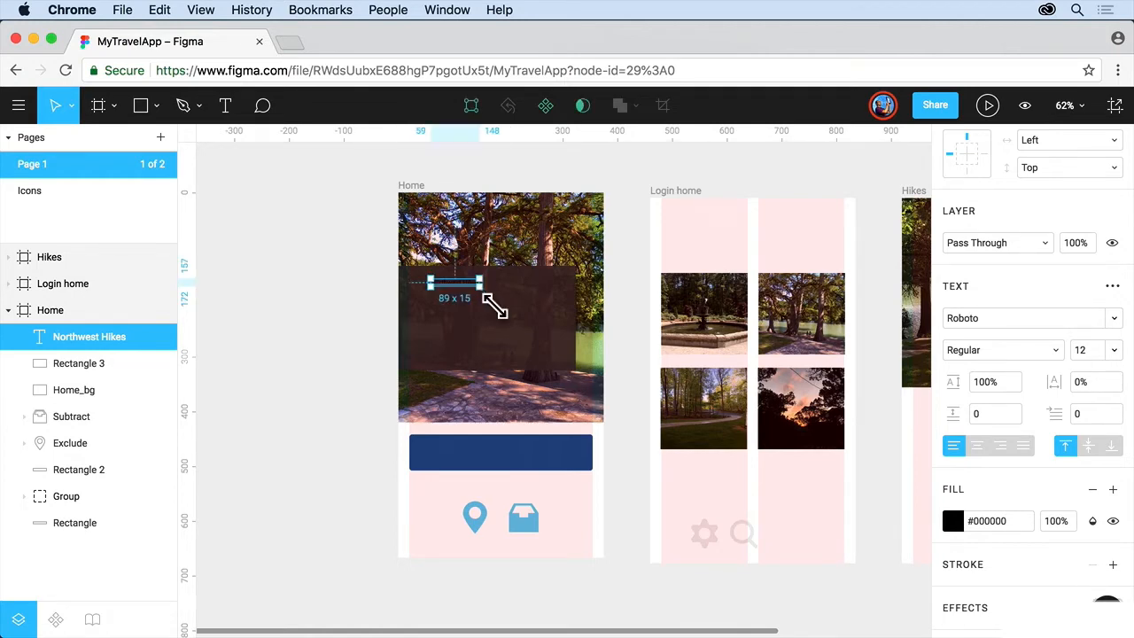
{"action": "left_click_drag", "start_coordinate": [485, 294], "coordinate": [566, 360]}
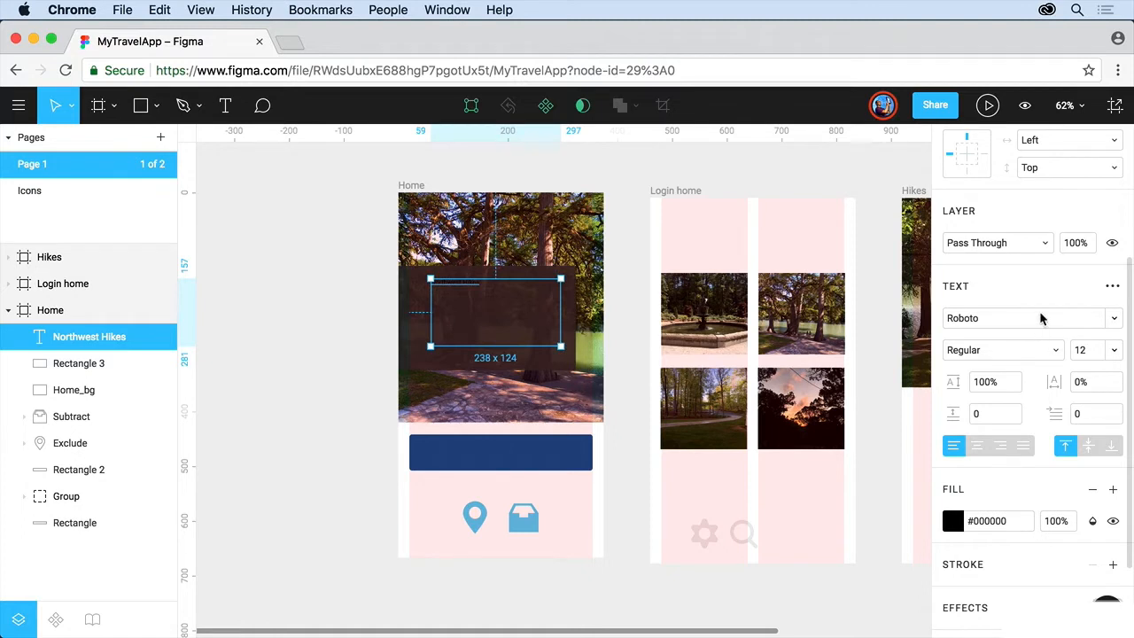
{"action": "left_click", "coordinate": [1094, 353]}
{"action": "type", "text": "48"}
{"action": "key", "text": "Return"}
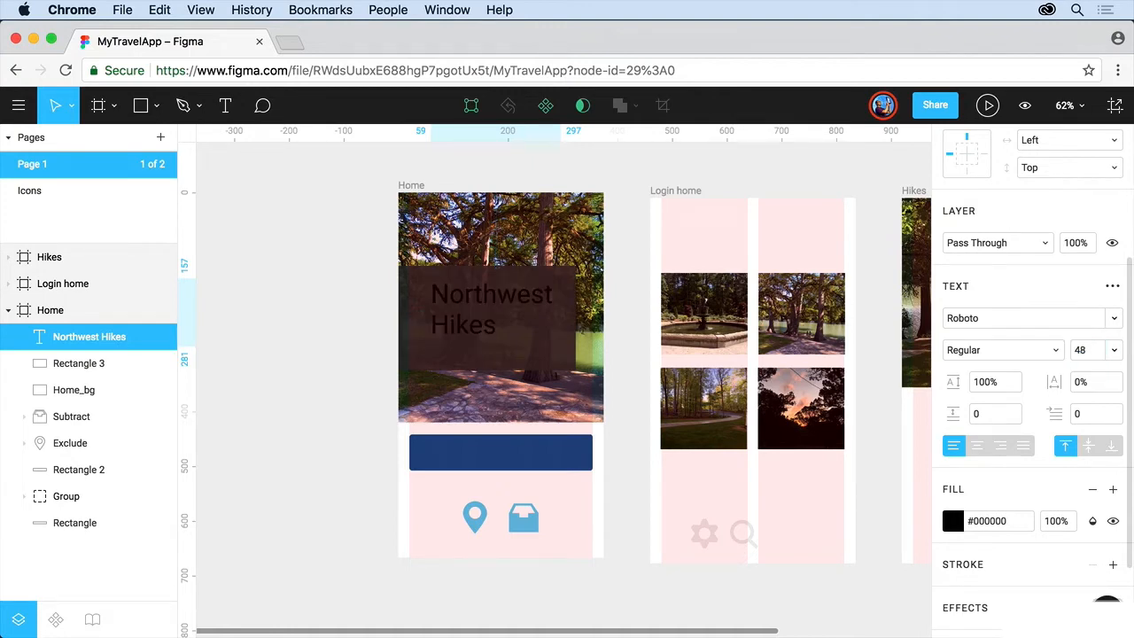
- Right-align the Northwest Hikes text and change its fill to white, #FFFFFF
{"action": "left_click", "coordinate": [1000, 445]}
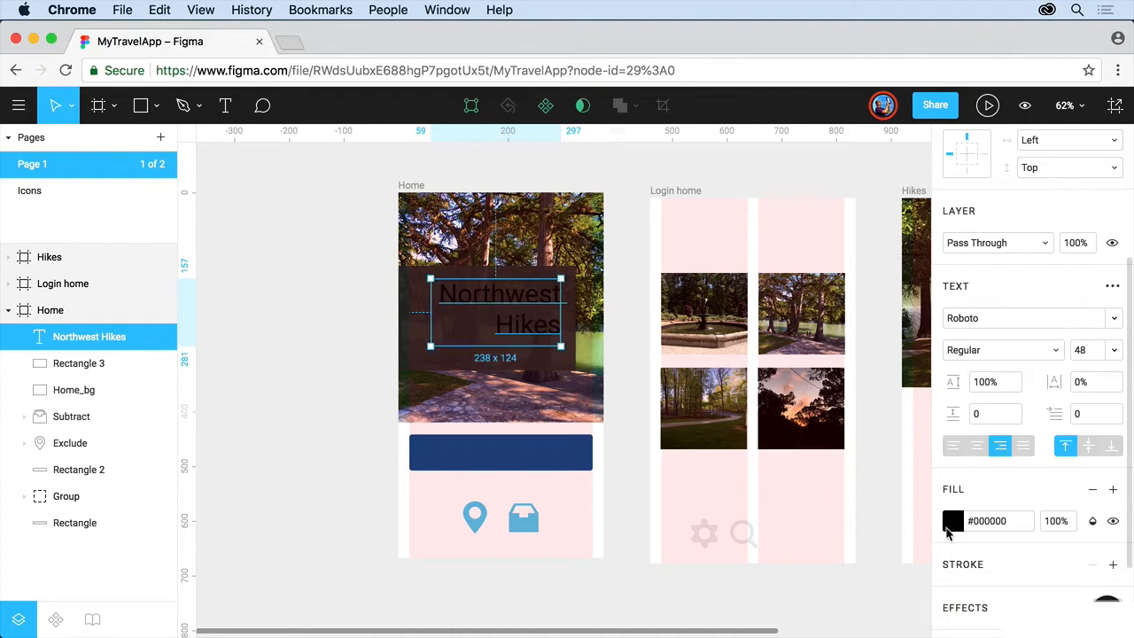
{"action": "left_click", "coordinate": [951, 520]}
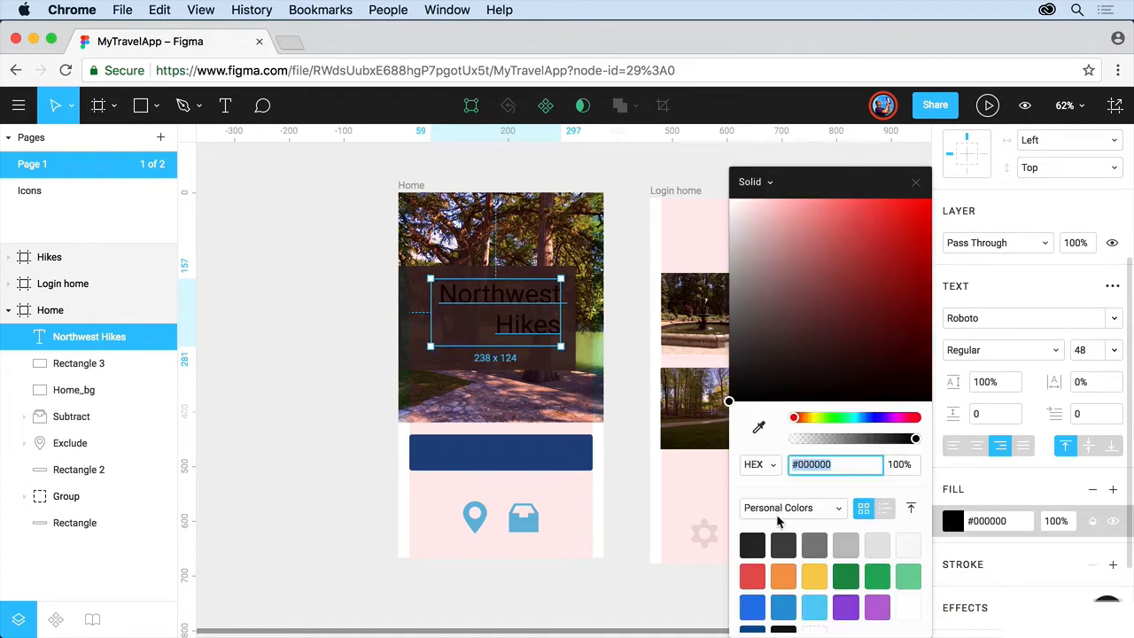
{"action": "left_click", "coordinate": [908, 544]}
{"action": "left_click_drag", "start_coordinate": [809, 342], "coordinate": [722, 191]}
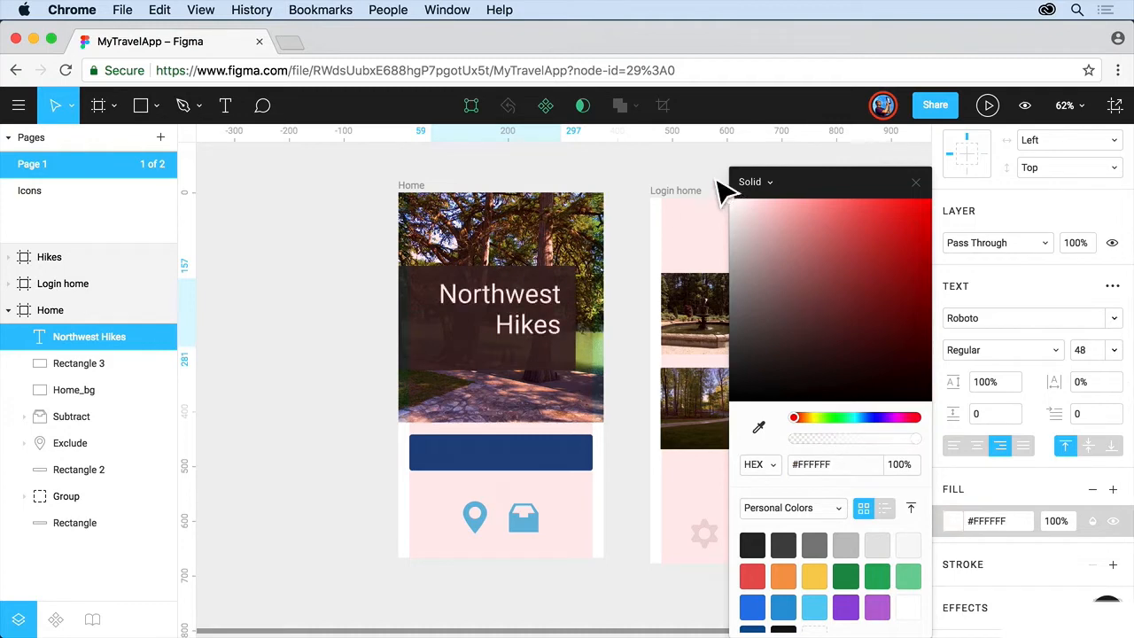
{"action": "left_click", "coordinate": [917, 185]}
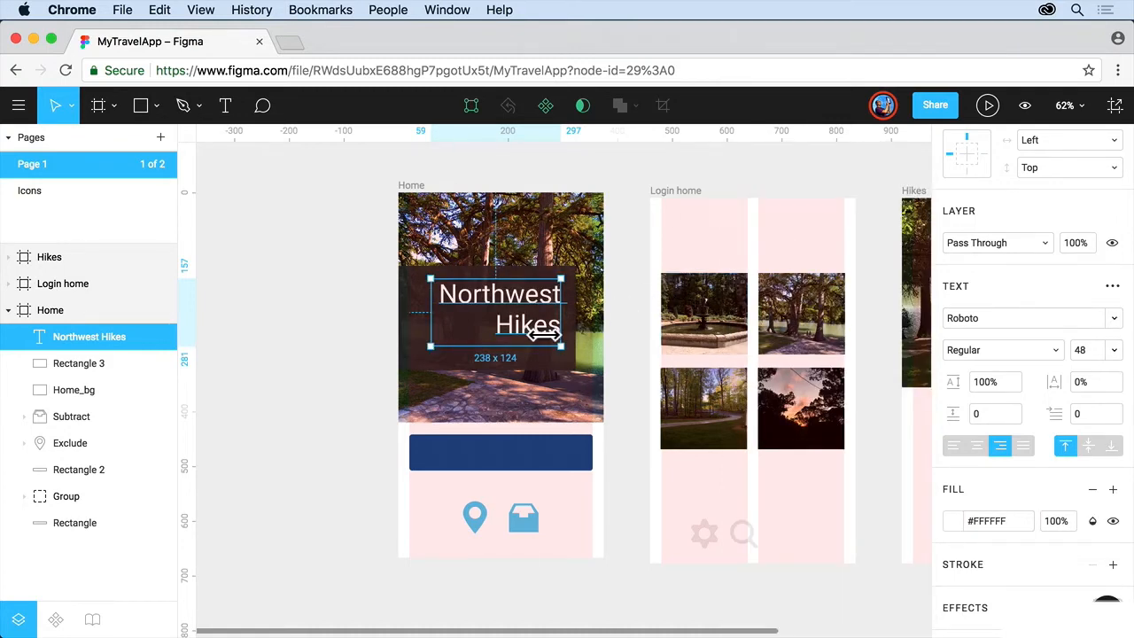
- Set the font size of only the word "Hikes" to 91 so it spans about the width of "Northwest"
{"action": "double_click", "coordinate": [511, 333]}
{"action": "double_click", "coordinate": [506, 326]}
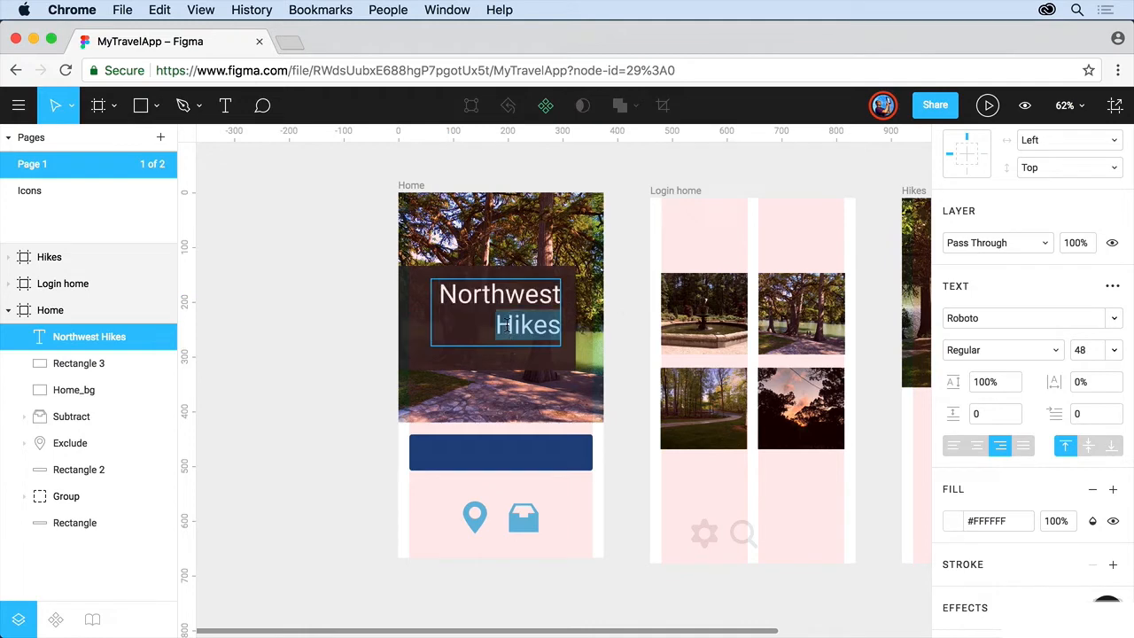
{"action": "left_click", "coordinate": [1079, 350]}
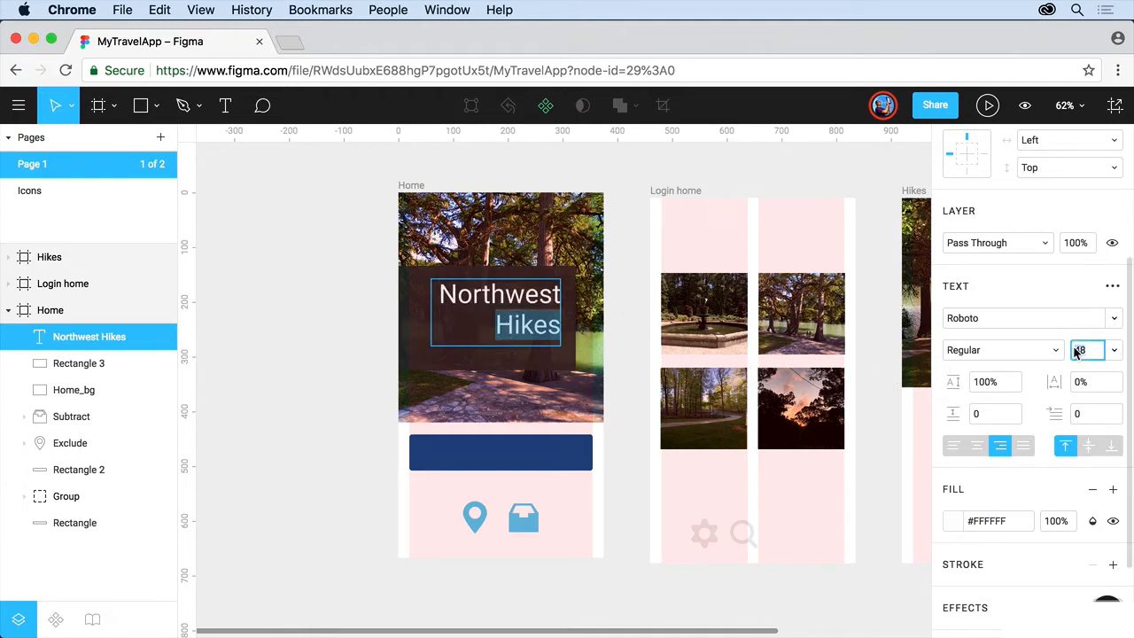
{"action": "key", "text": "shift+Up"}
{"action": "key", "text": "shift+Up"}
{"action": "key", "text": "shift+Up"}
{"action": "key", "text": "shift+Up"}
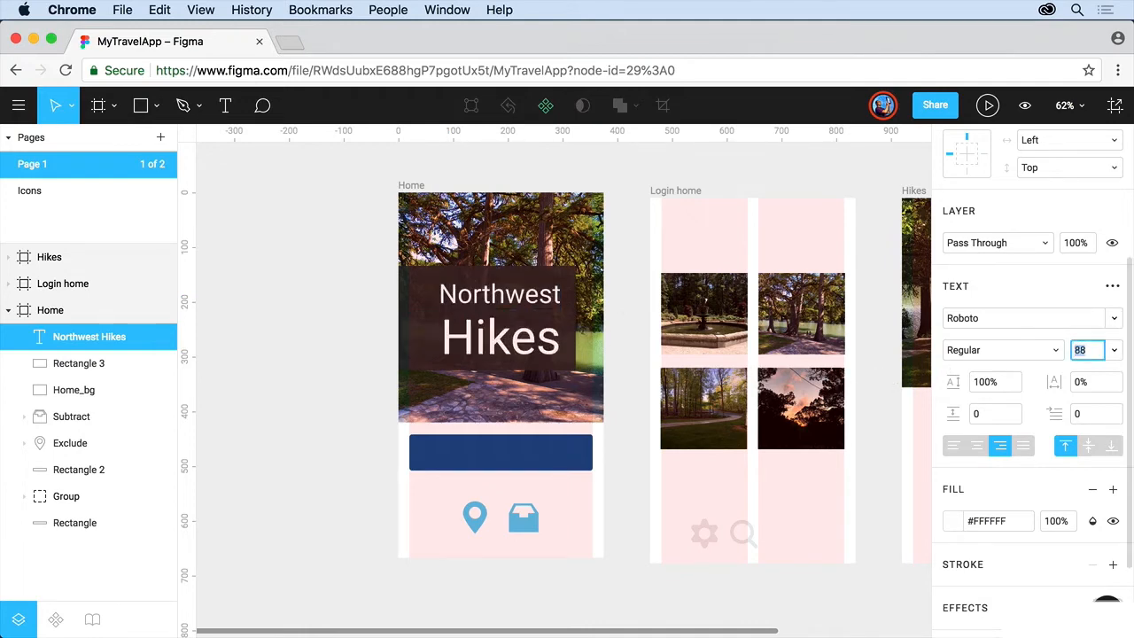
{"action": "key", "text": "Up"}
{"action": "key", "text": "Up"}
{"action": "key", "text": "Up"}
{"action": "key", "text": "Up"}
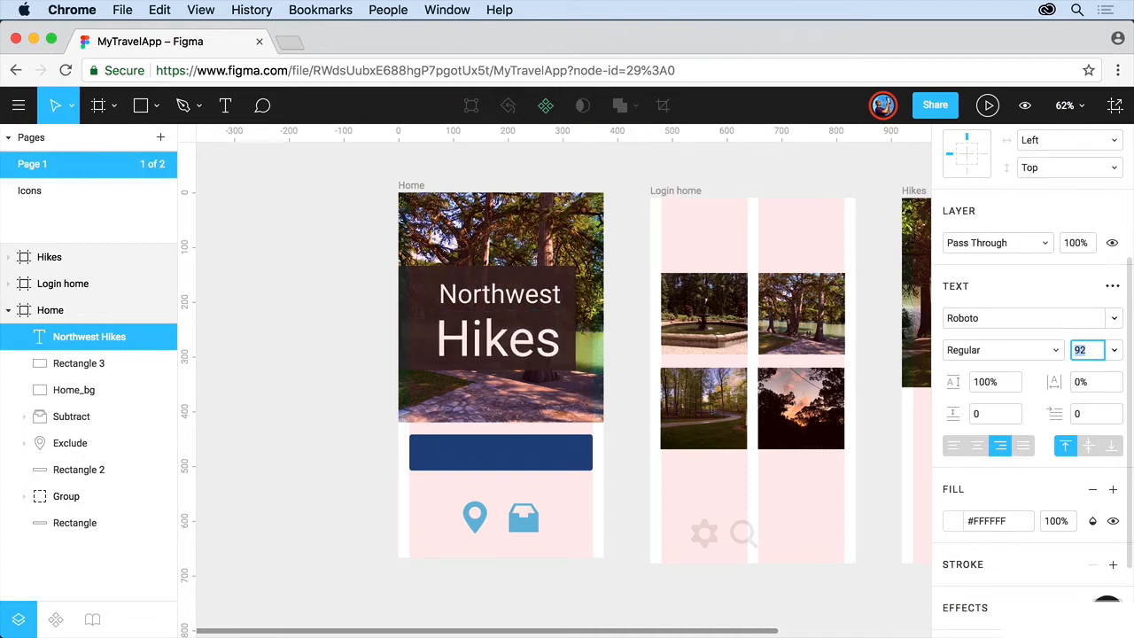
{"action": "key", "text": "Down"}
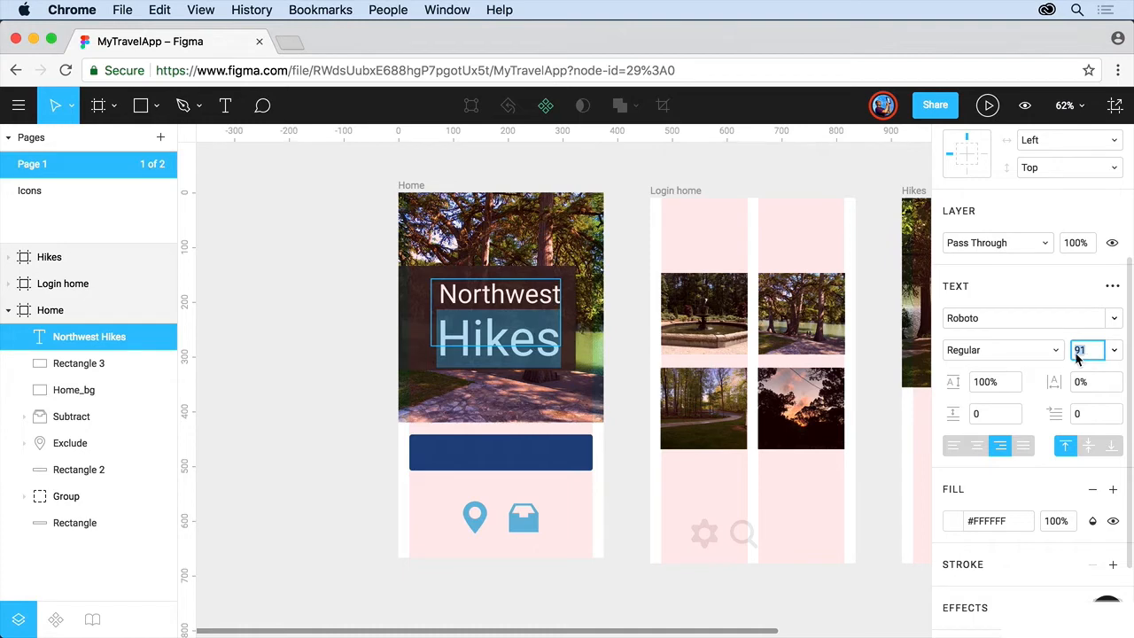
- Set the line height of the entire Northwest Hikes text to 68%
{"action": "left_click", "coordinate": [437, 295]}
{"action": "left_click_drag", "start_coordinate": [438, 295], "coordinate": [558, 356]}
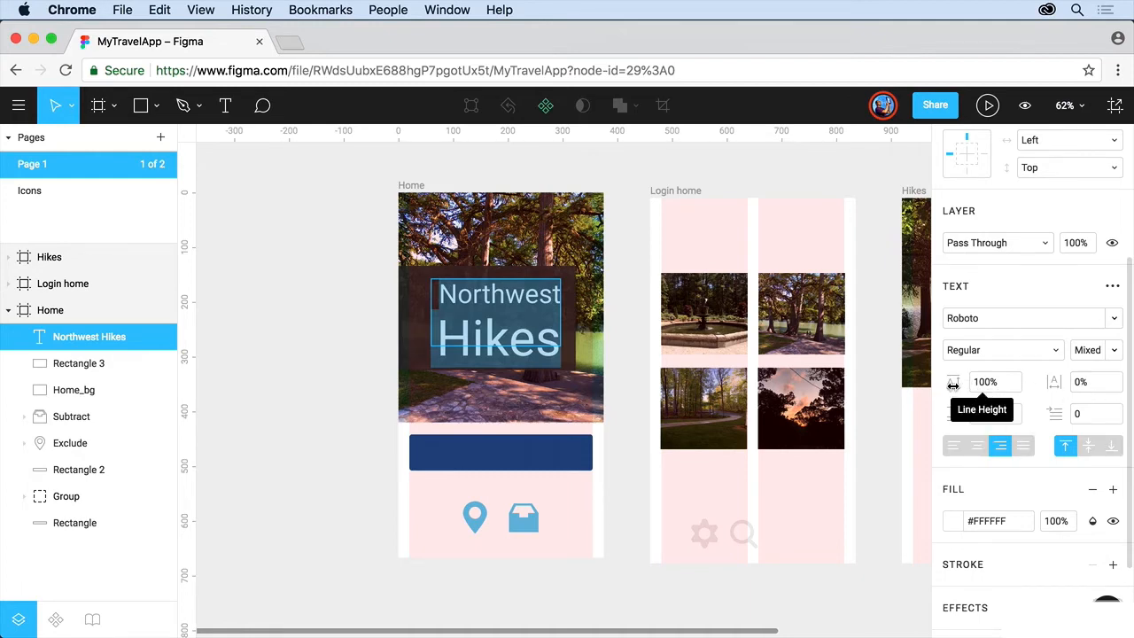
{"action": "left_click_drag", "start_coordinate": [953, 385], "coordinate": [898, 390]}
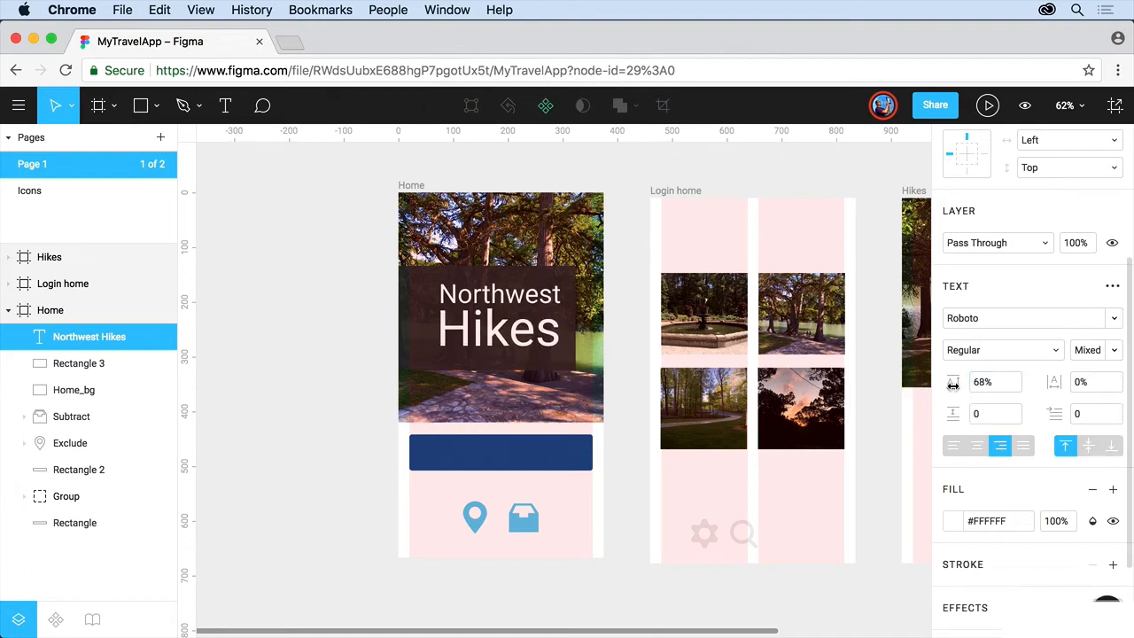
{"action": "key", "text": "Return"}
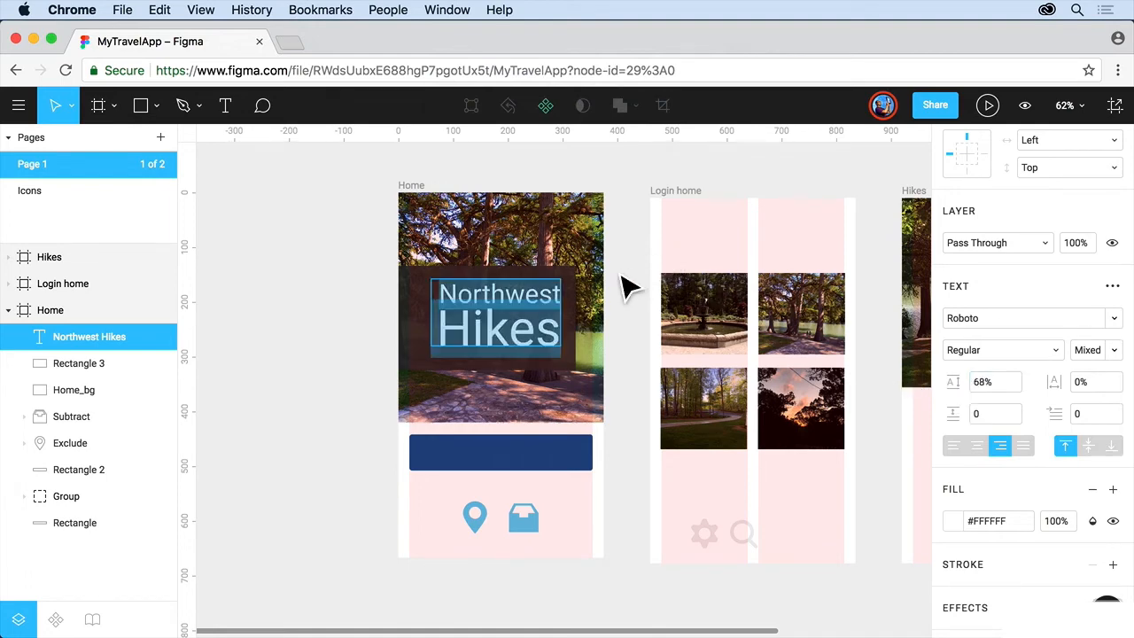
{"action": "left_click", "coordinate": [1111, 285]}
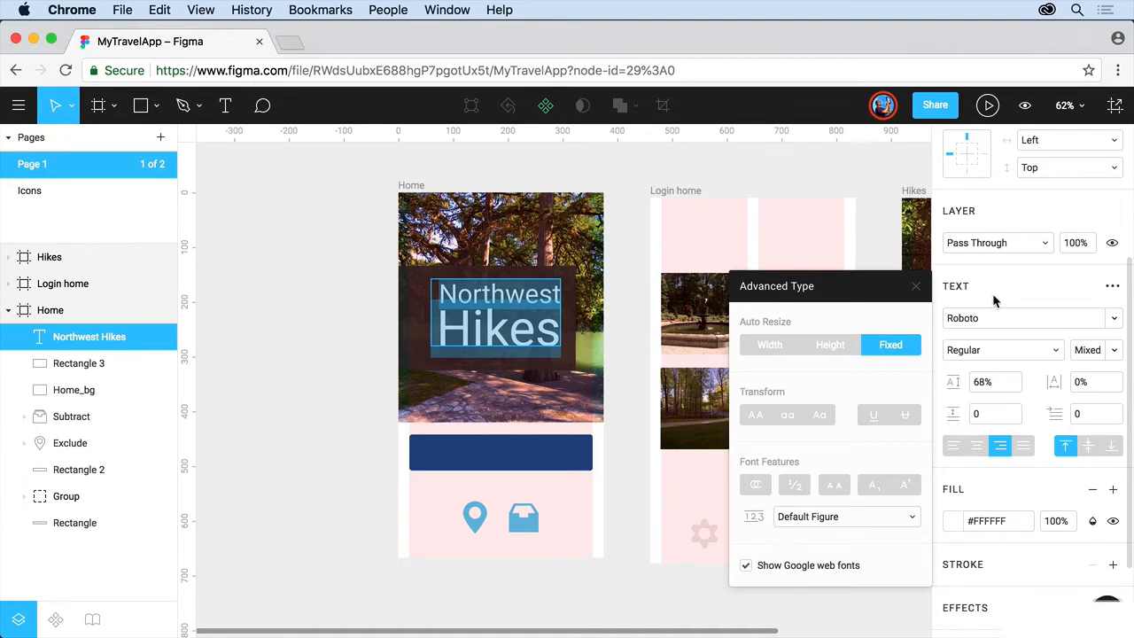
{"action": "left_click", "coordinate": [1033, 303]}
{"action": "left_click", "coordinate": [1113, 321]}
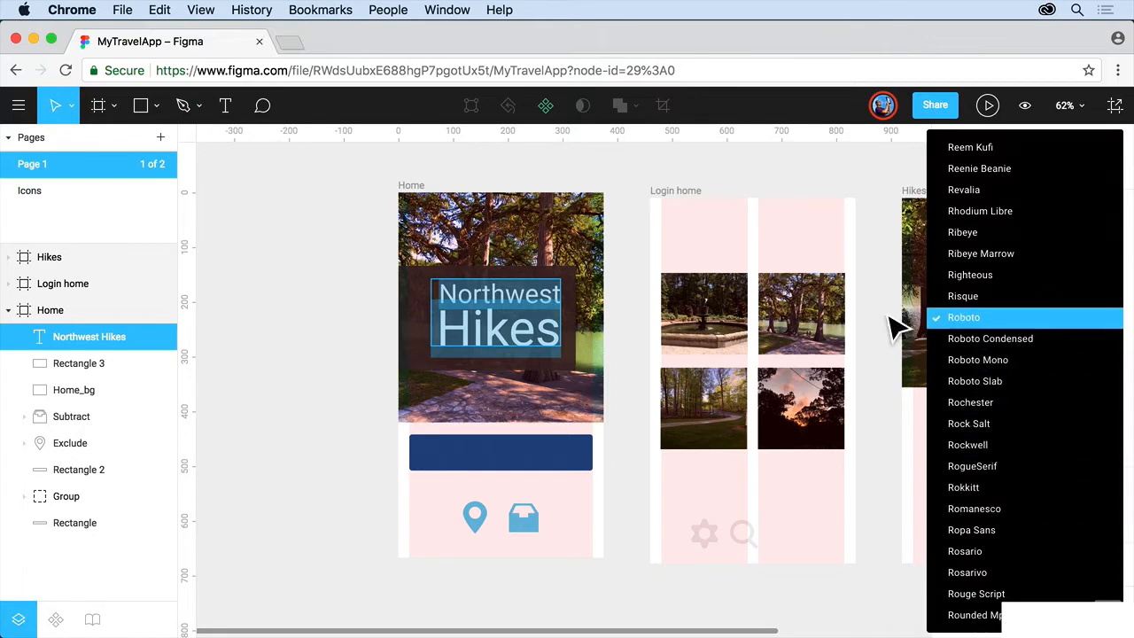
{"action": "key", "text": "Escape"}
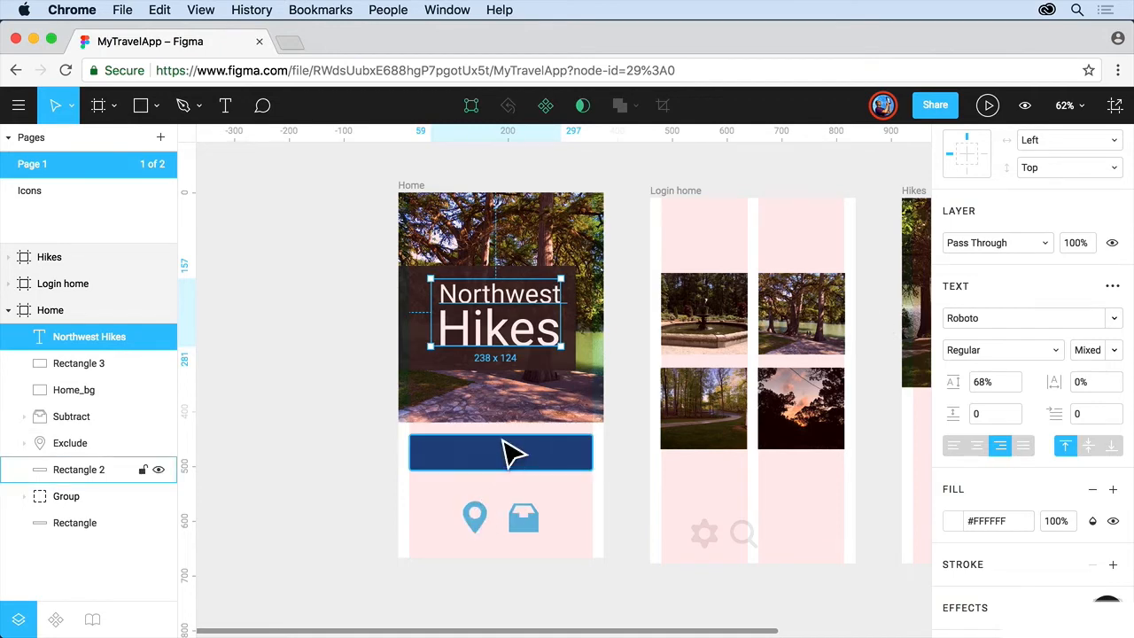
- Add a new text layer reading "Login" on the blue rectangle in the Home frame
{"action": "left_click", "coordinate": [225, 106]}
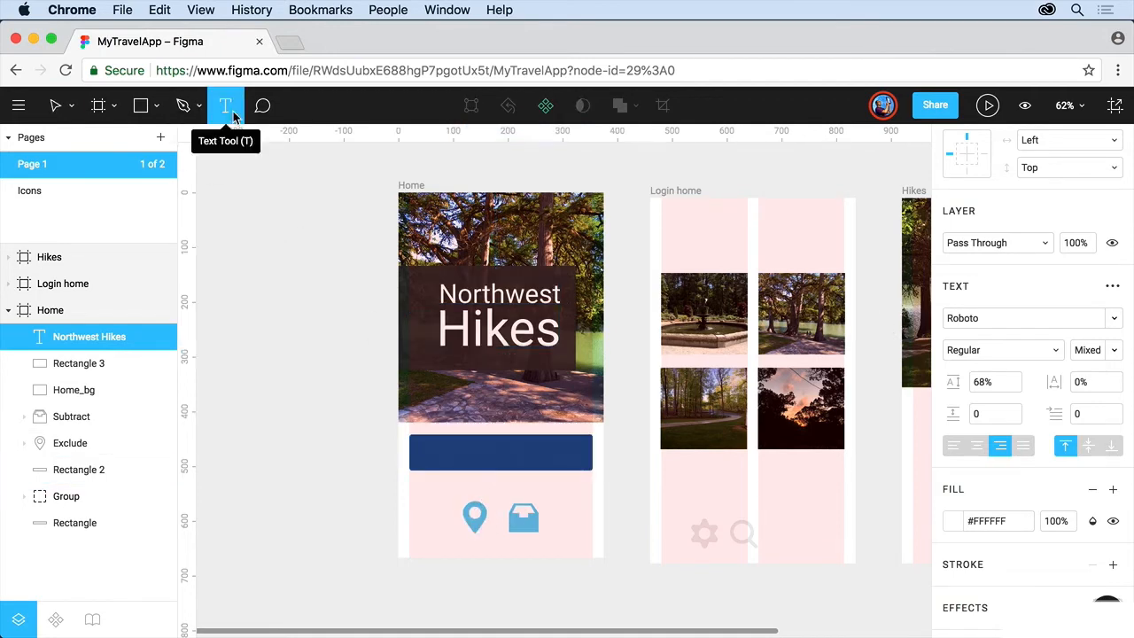
{"action": "key", "text": "Return"}
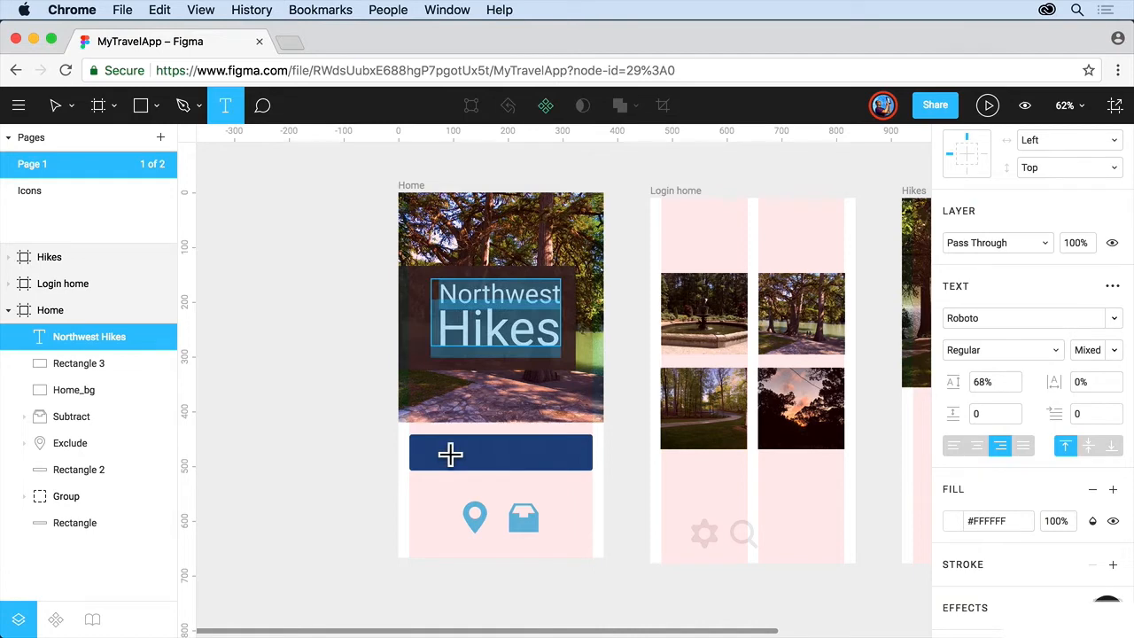
{"action": "left_click", "coordinate": [444, 467]}
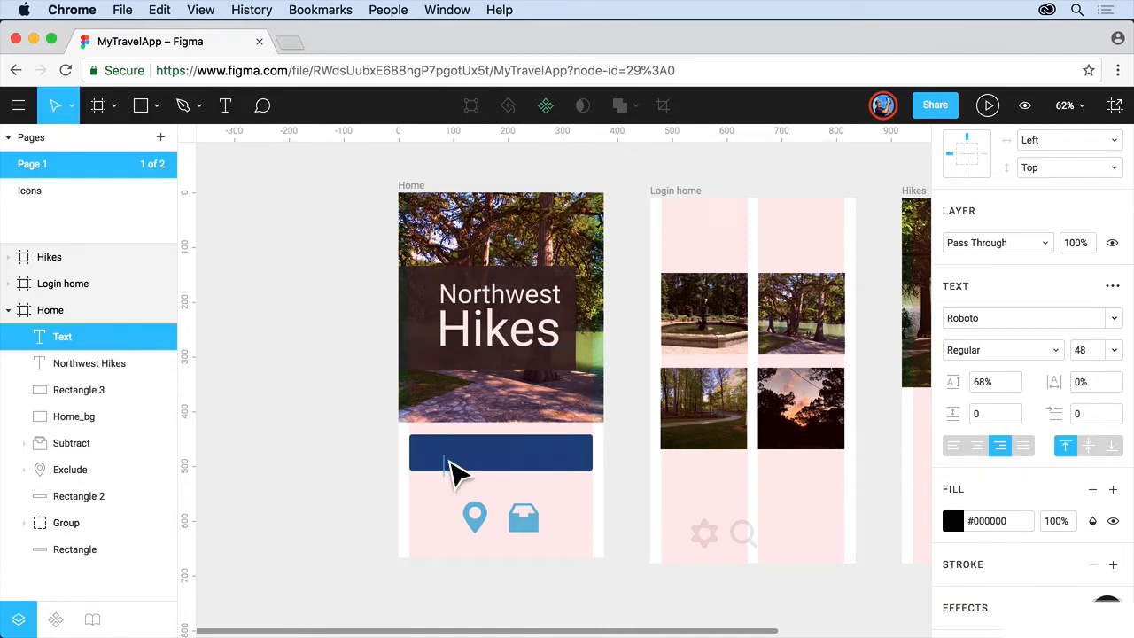
{"action": "type", "text": "Login"}
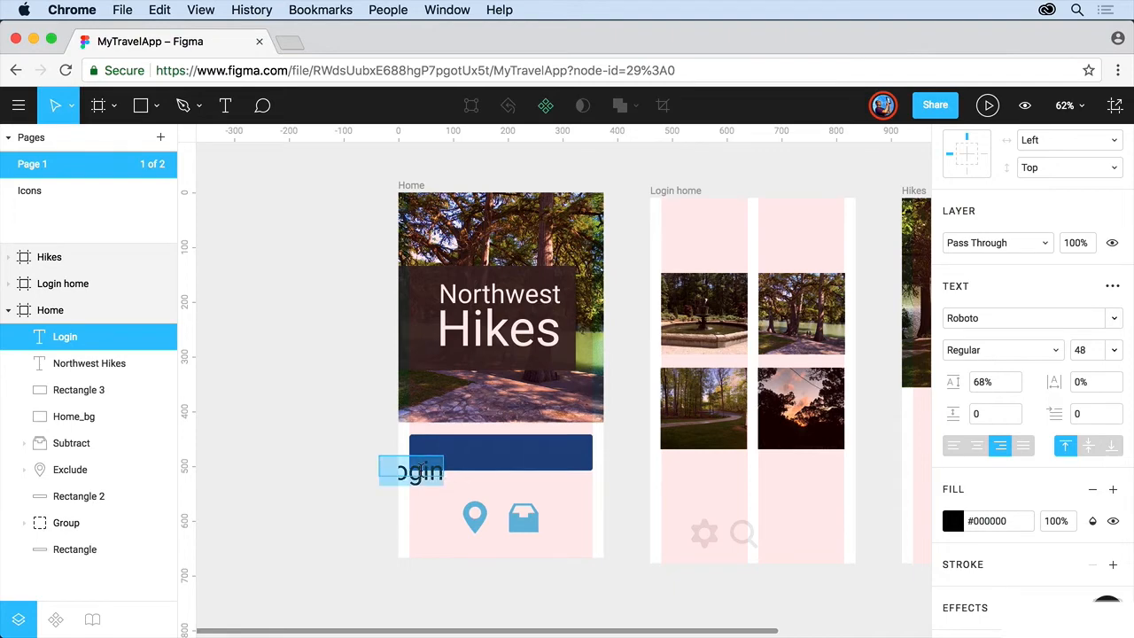
- Center-align the Login text and change its fill to white, #FFFFFF
{"action": "key", "text": "super+a"}
{"action": "left_click", "coordinate": [977, 446]}
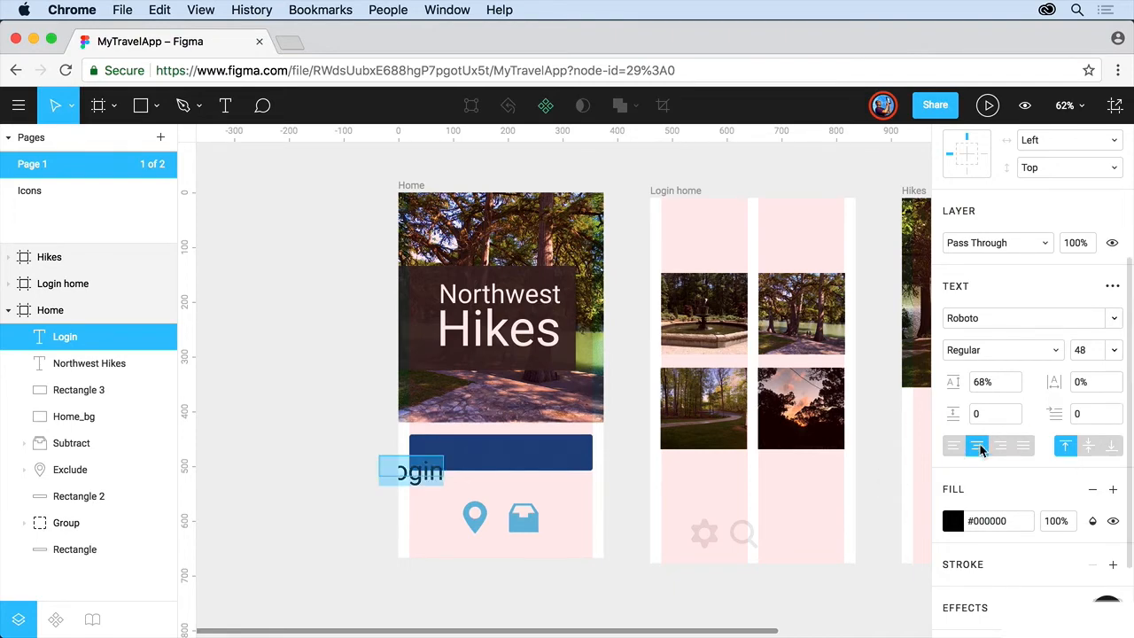
{"action": "left_click", "coordinate": [953, 521]}
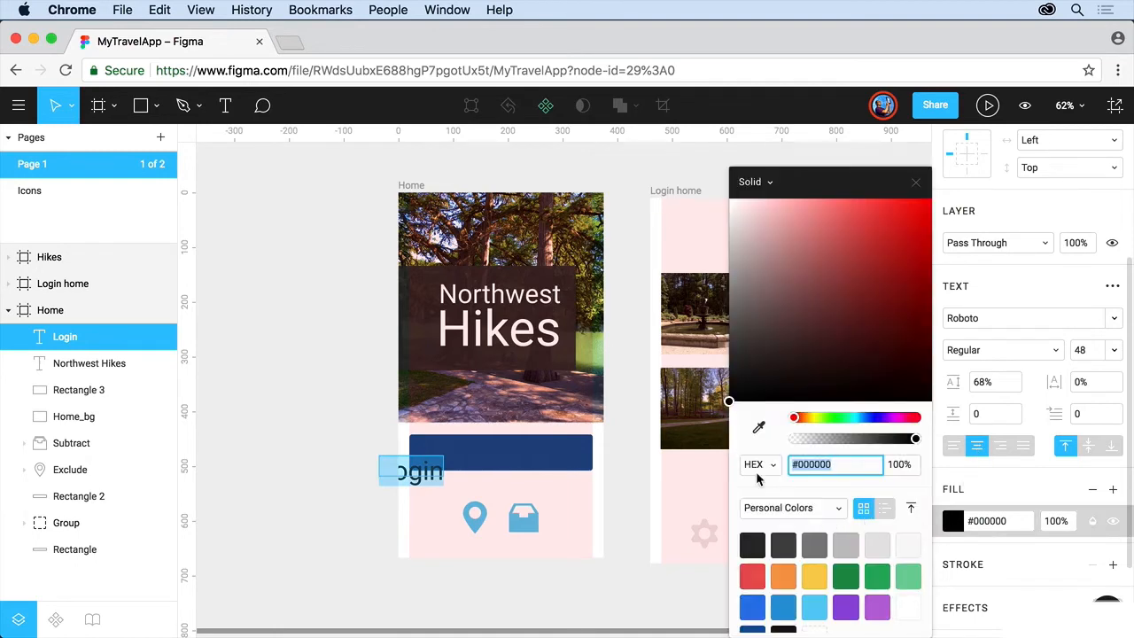
{"action": "left_click_drag", "start_coordinate": [742, 295], "coordinate": [728, 205]}
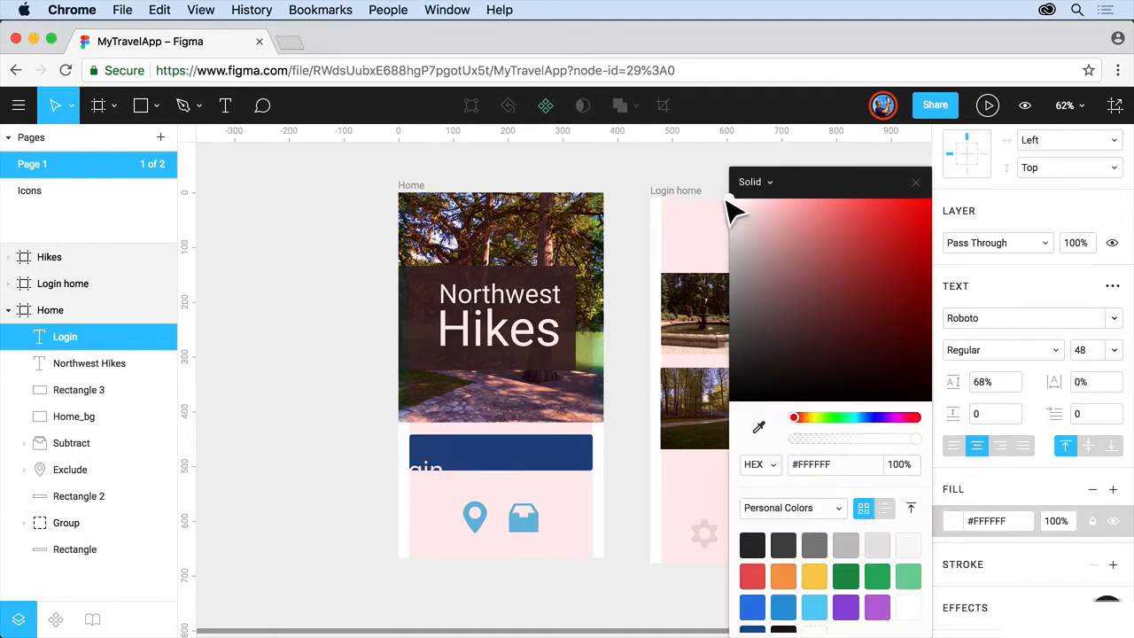
{"action": "left_click", "coordinate": [918, 184]}
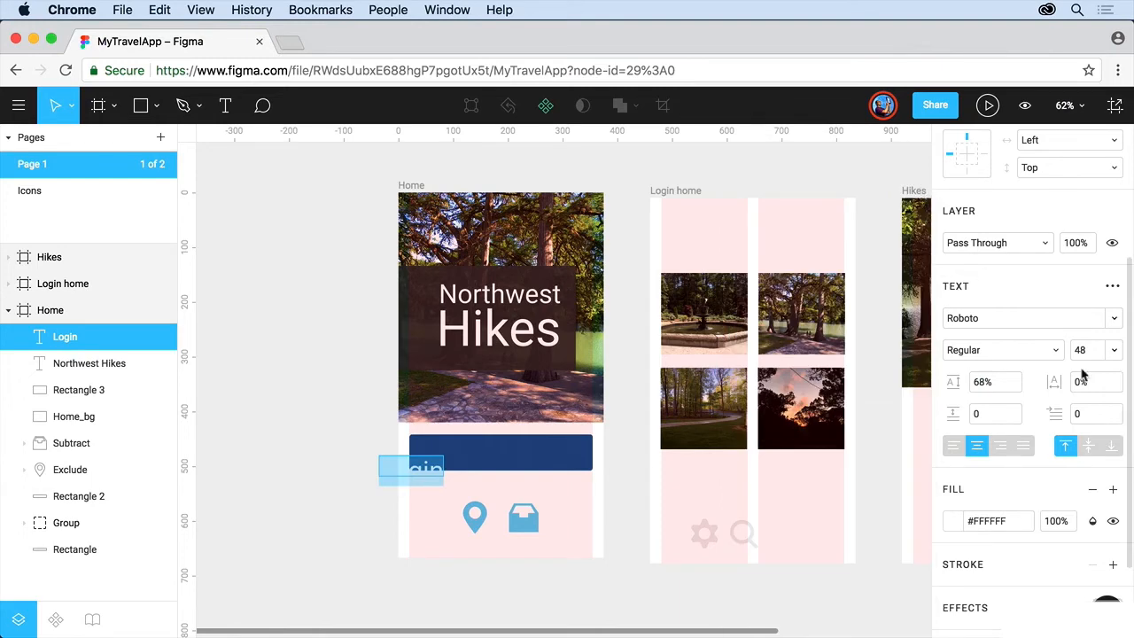
- Set the Login text's font size to 24 and move it to about the middle of the blue rectangle
{"action": "left_click", "coordinate": [1101, 355]}
{"action": "type", "text": "24"}
{"action": "key", "text": "Return"}
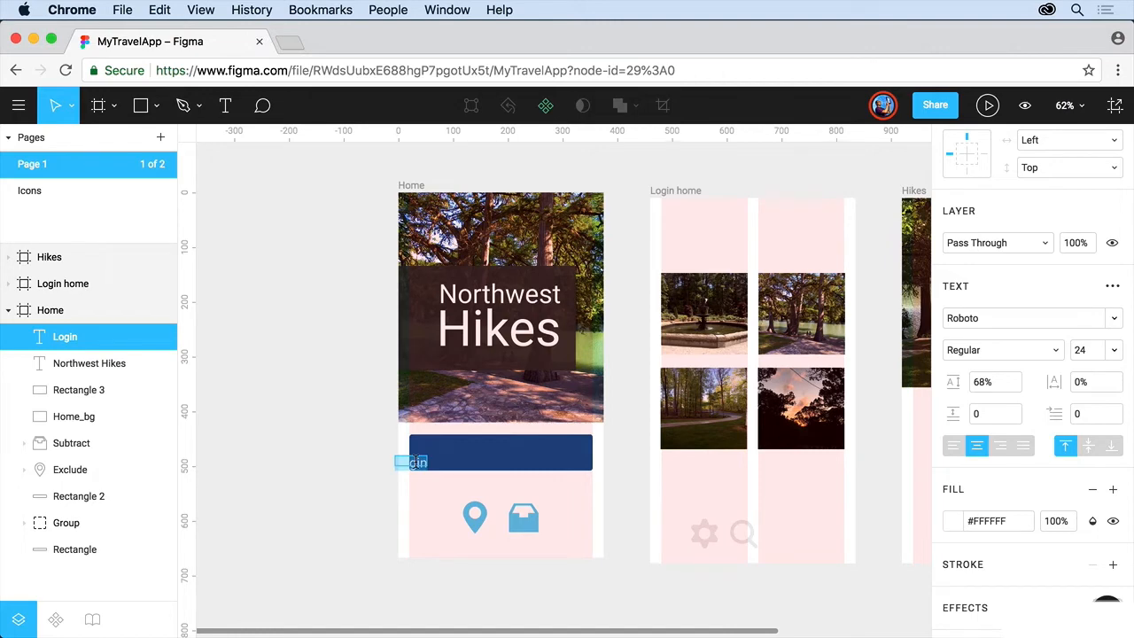
{"action": "left_click_drag", "start_coordinate": [428, 465], "coordinate": [508, 461]}
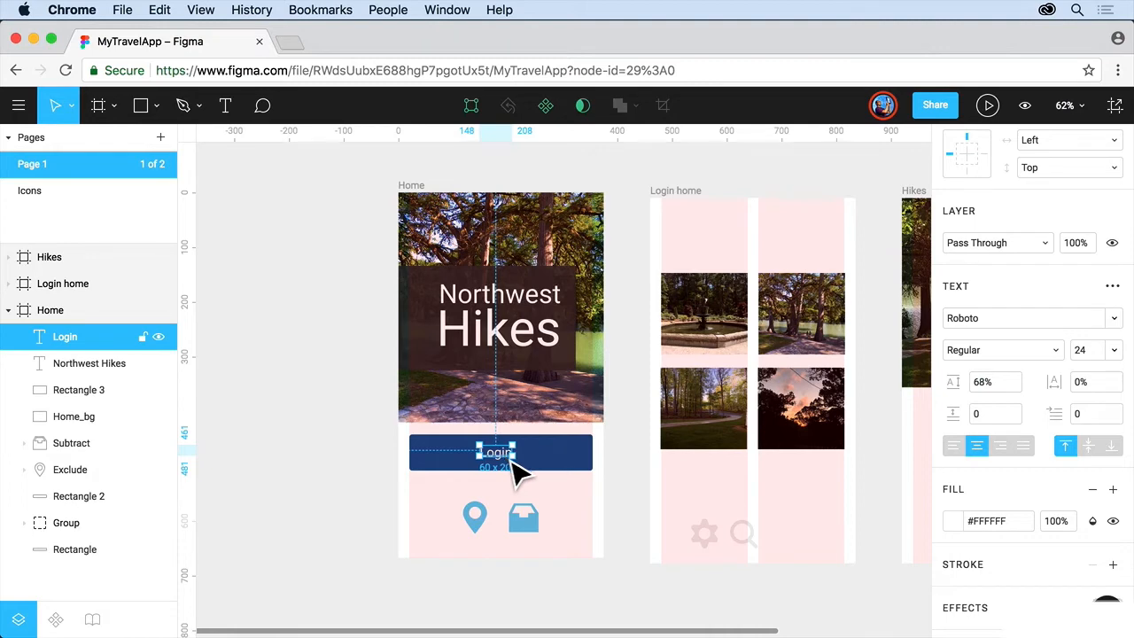
- Stretch the Login text box to about 195 × 27, then switch its auto-resize to Height and finally to Width
{"action": "left_click_drag", "start_coordinate": [526, 471], "coordinate": [600, 474]}
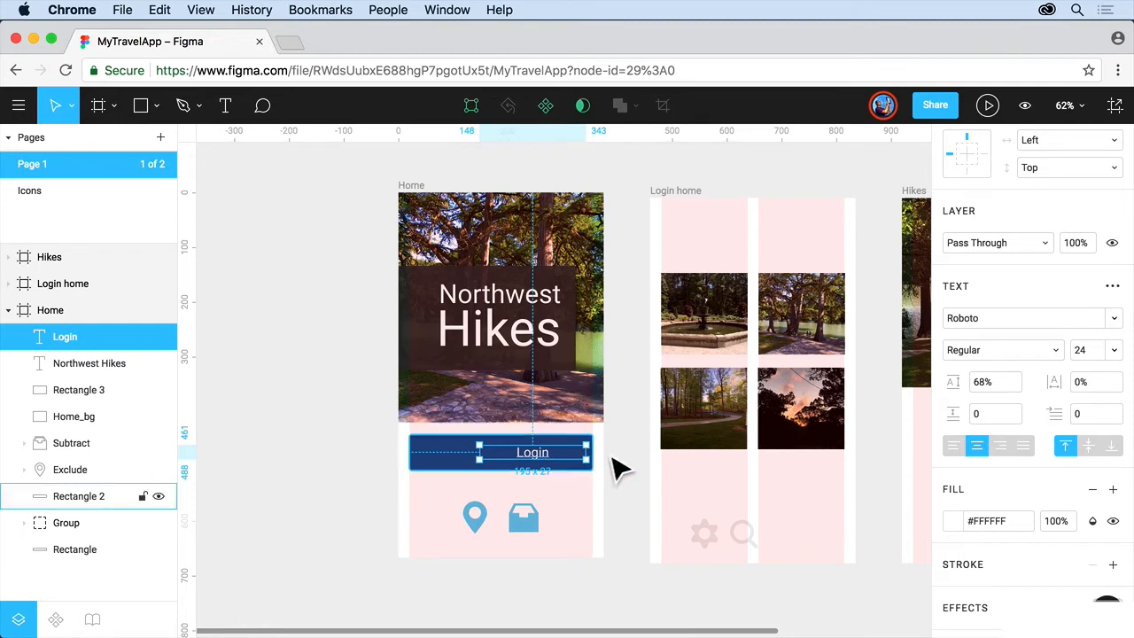
{"action": "left_click", "coordinate": [1113, 287]}
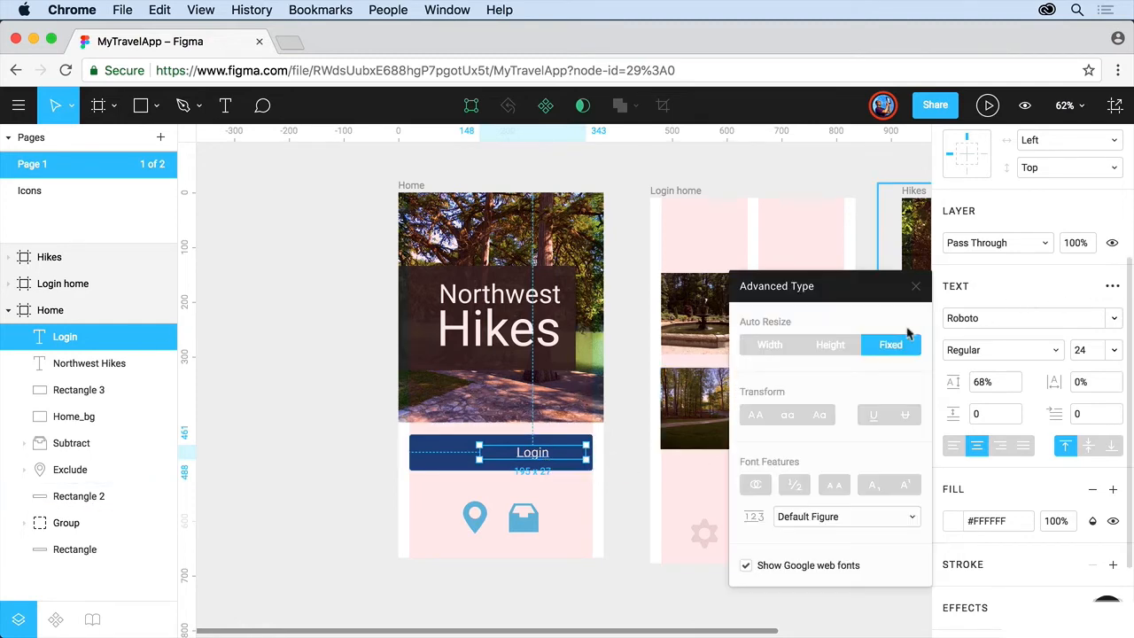
{"action": "left_click", "coordinate": [821, 345]}
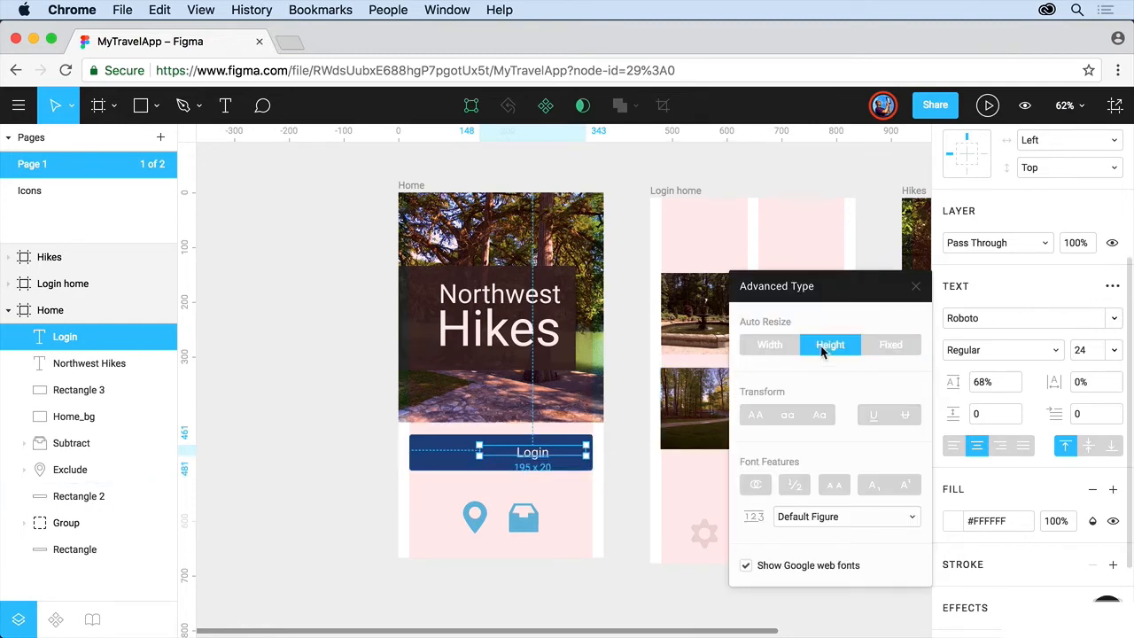
{"action": "left_click", "coordinate": [787, 346]}
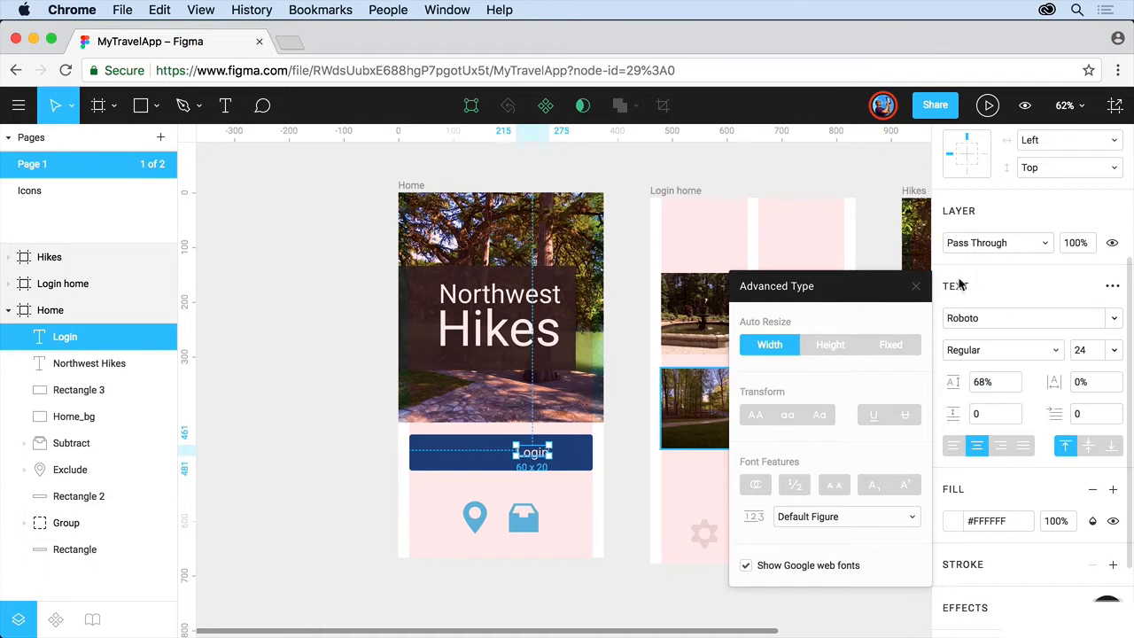
{"action": "left_click", "coordinate": [915, 286]}
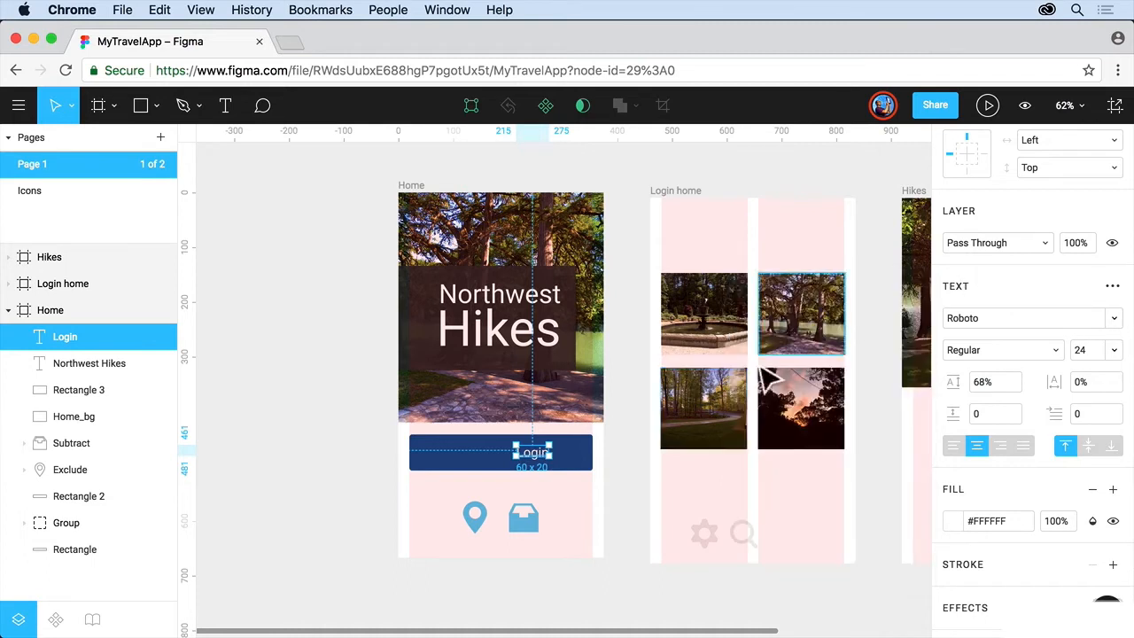
- Center the Login text horizontally on the blue rectangle and group the two layers
{"action": "left_click", "coordinate": [578, 470], "text": "shift"}
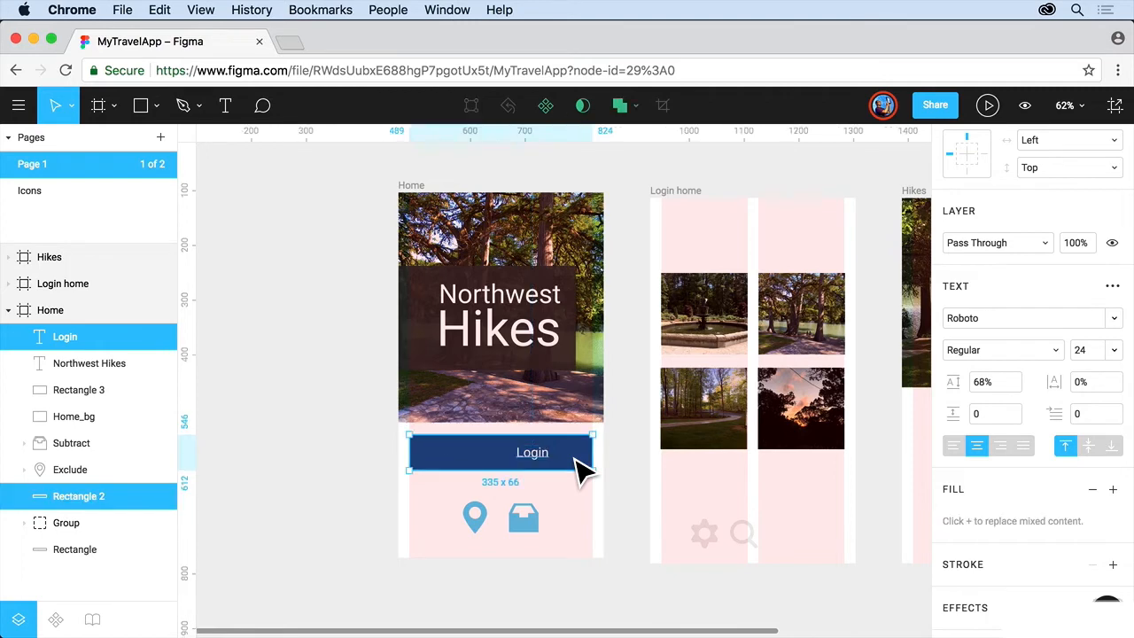
{"action": "scroll", "coordinate": [1096, 256], "scroll_direction": "up", "scroll_amount": 5}
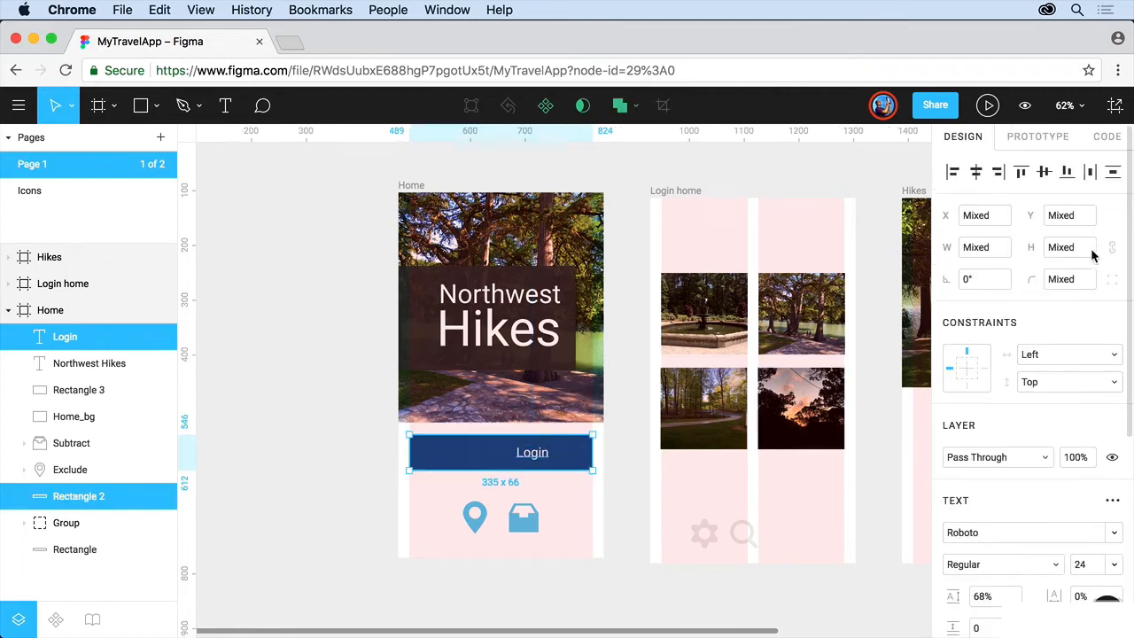
{"action": "left_click", "coordinate": [975, 170]}
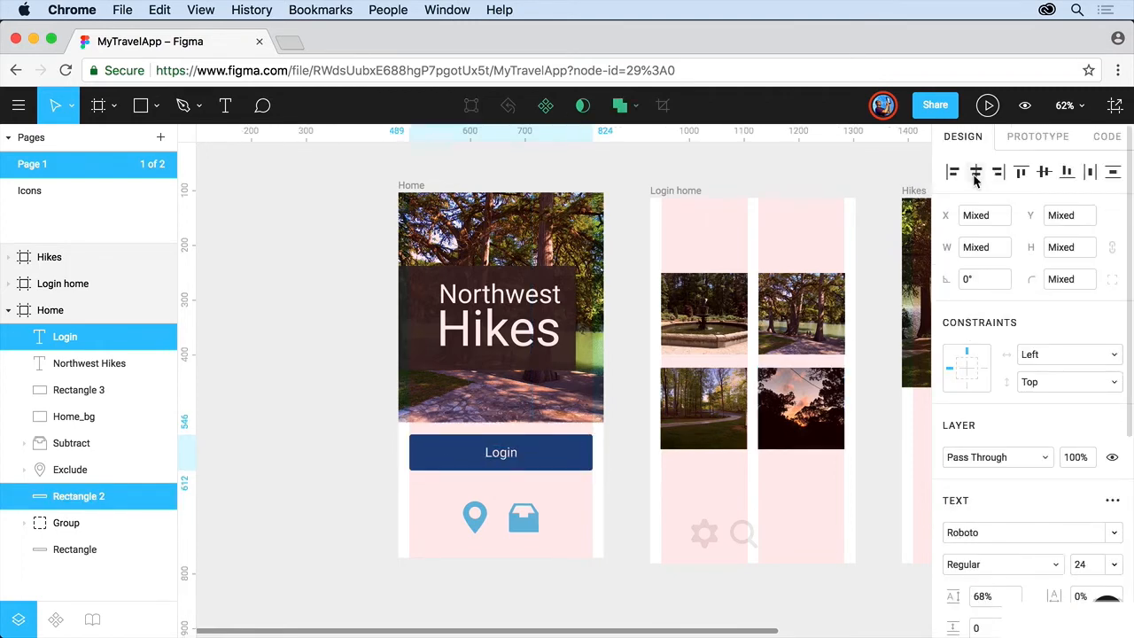
{"action": "right_click", "coordinate": [478, 461]}
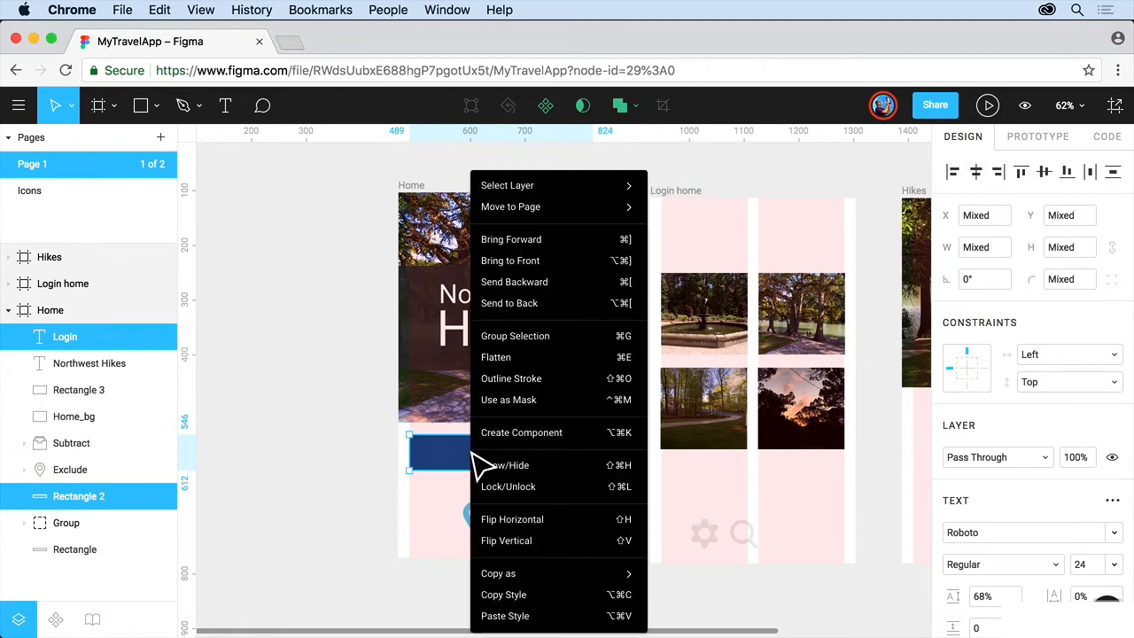
{"action": "left_click", "coordinate": [572, 338]}
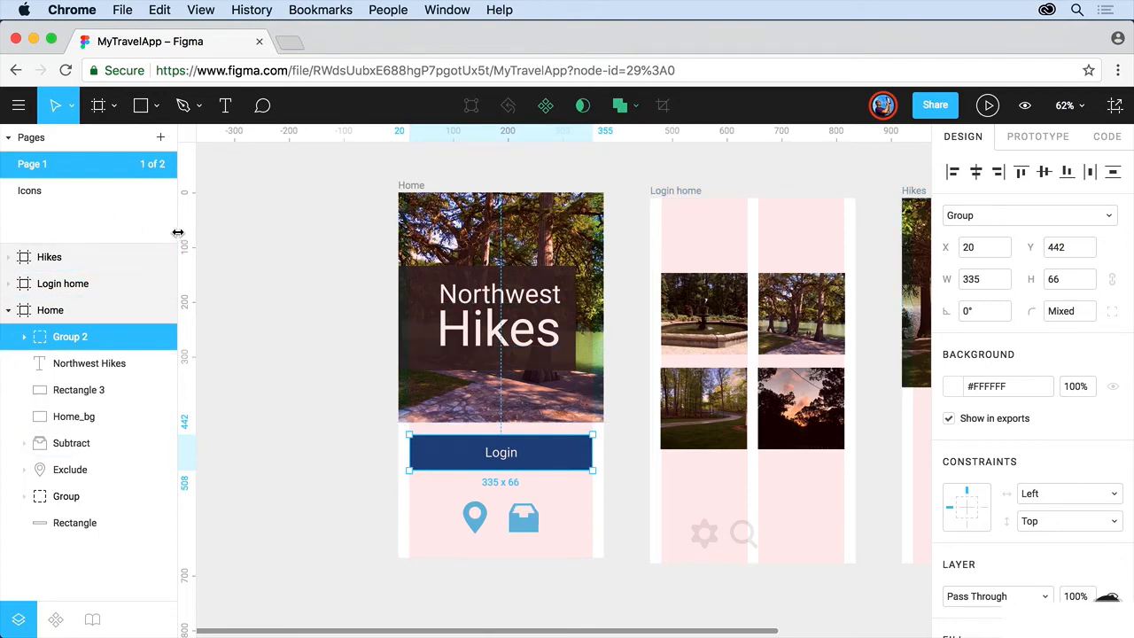
{"action": "left_click_drag", "start_coordinate": [180, 233], "coordinate": [148, 235]}
{"action": "left_click", "coordinate": [19, 105]}
{"action": "mouse_move", "coordinate": [49, 229]}
{"action": "mouse_move", "coordinate": [56, 268]}
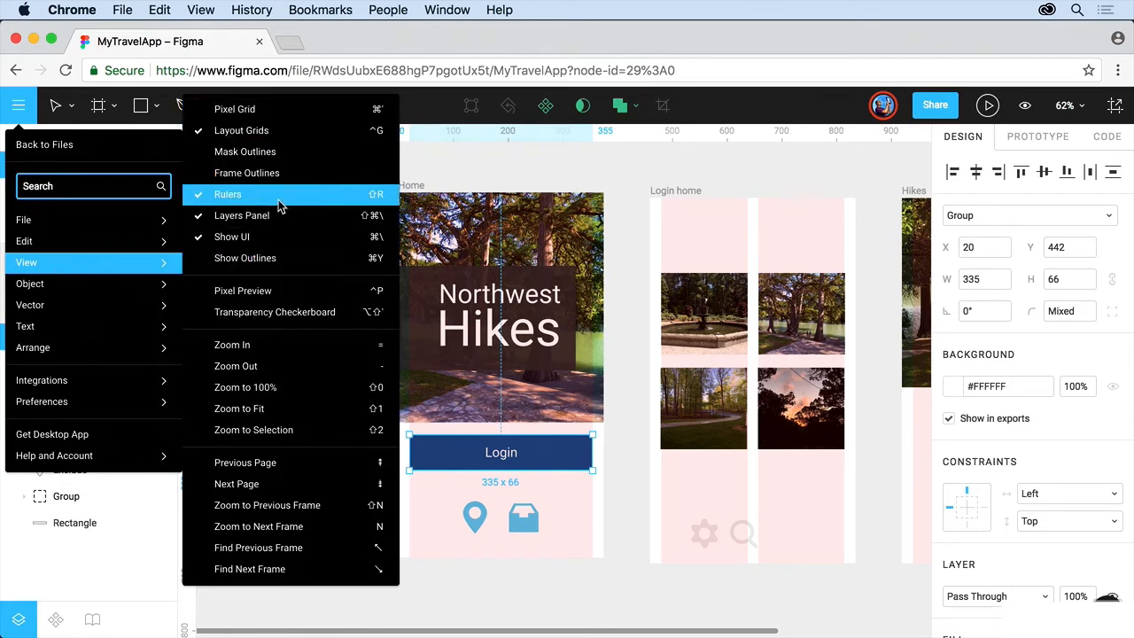
{"action": "left_click", "coordinate": [435, 171]}
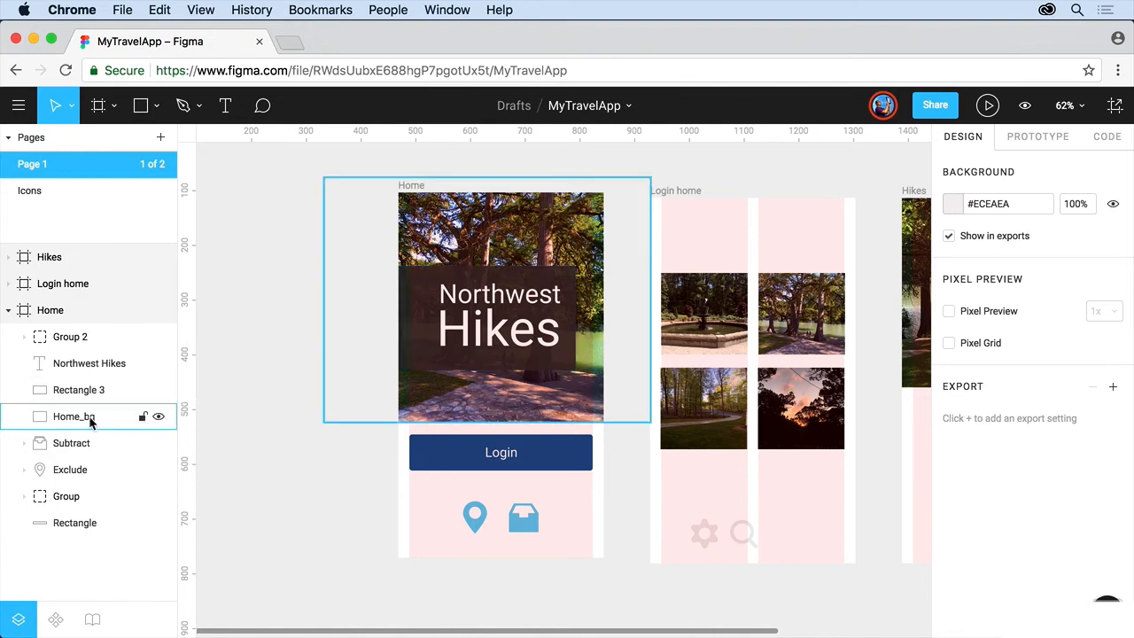
- Move the Home_bg layer to the very back of the Home frame and reduce the dark status bar rectangle's height to 28
{"action": "left_click_drag", "start_coordinate": [103, 415], "coordinate": [100, 526]}
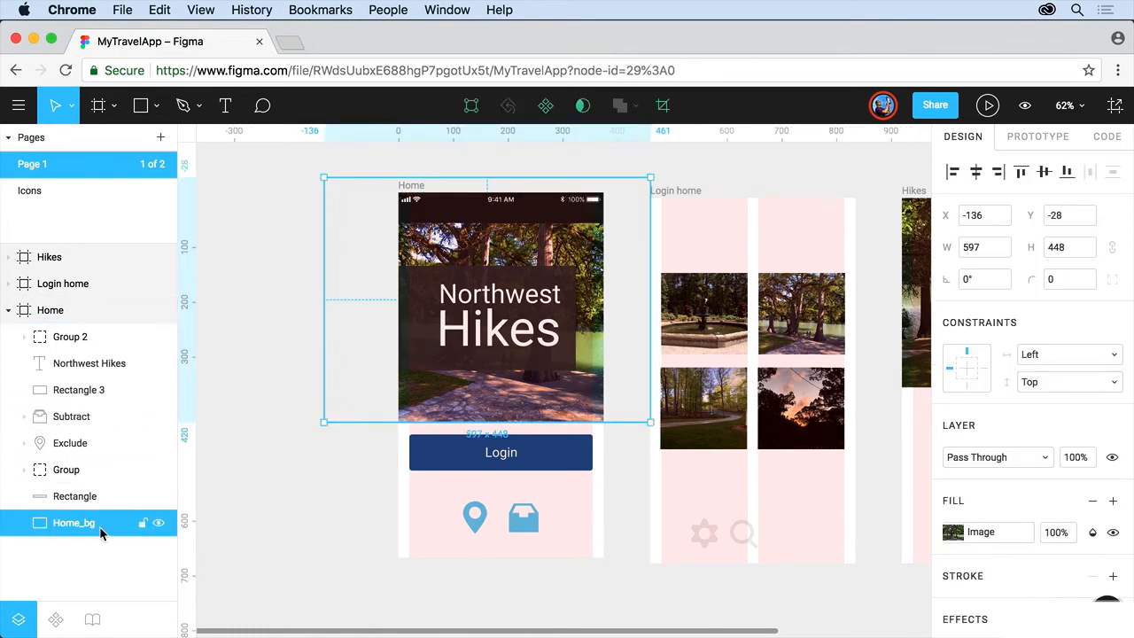
{"action": "left_click", "coordinate": [462, 223]}
{"action": "left_click_drag", "start_coordinate": [512, 229], "coordinate": [514, 222]}
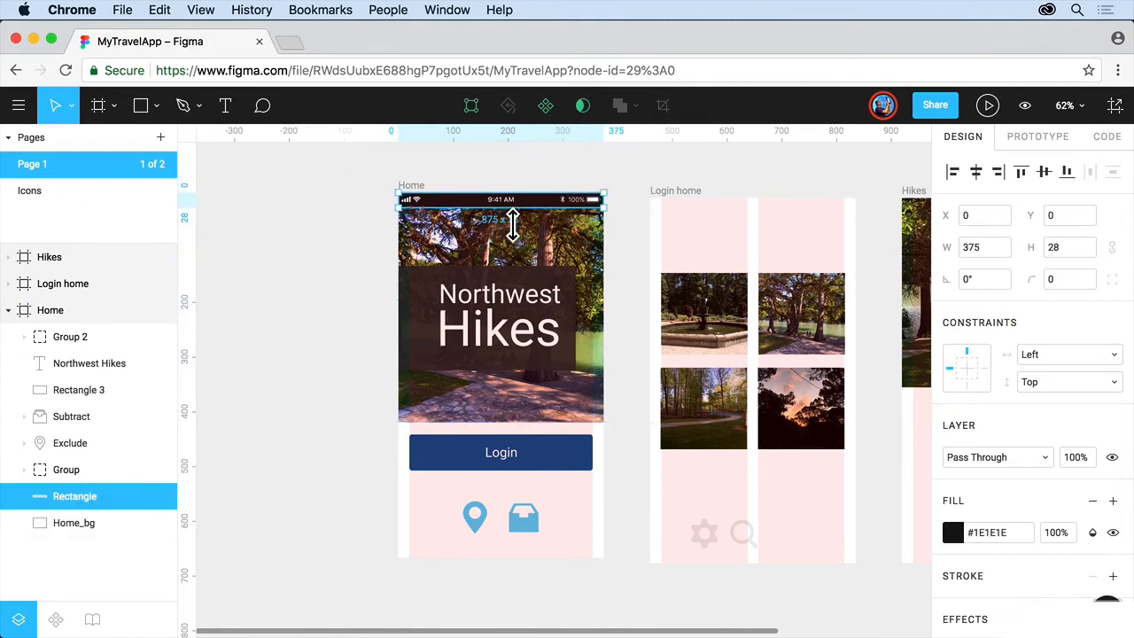
{"action": "left_click", "coordinate": [334, 227]}
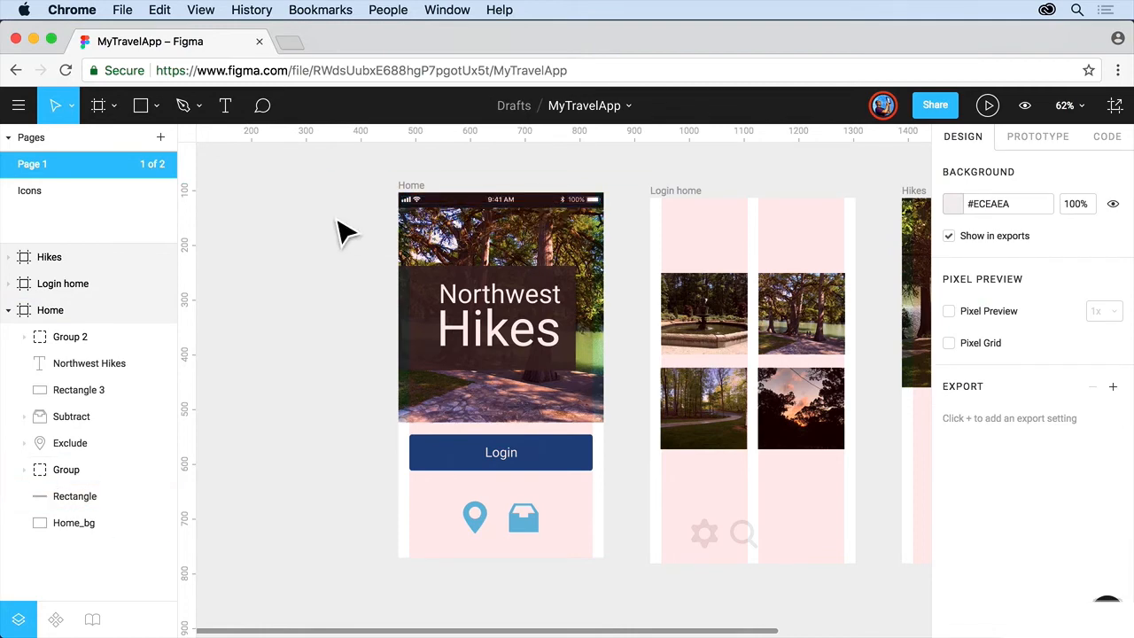
- Try the lock toggle on the Home frame and the lock and visibility toggles on the Login button group
{"action": "left_click", "coordinate": [142, 311]}
{"action": "left_click", "coordinate": [142, 311]}
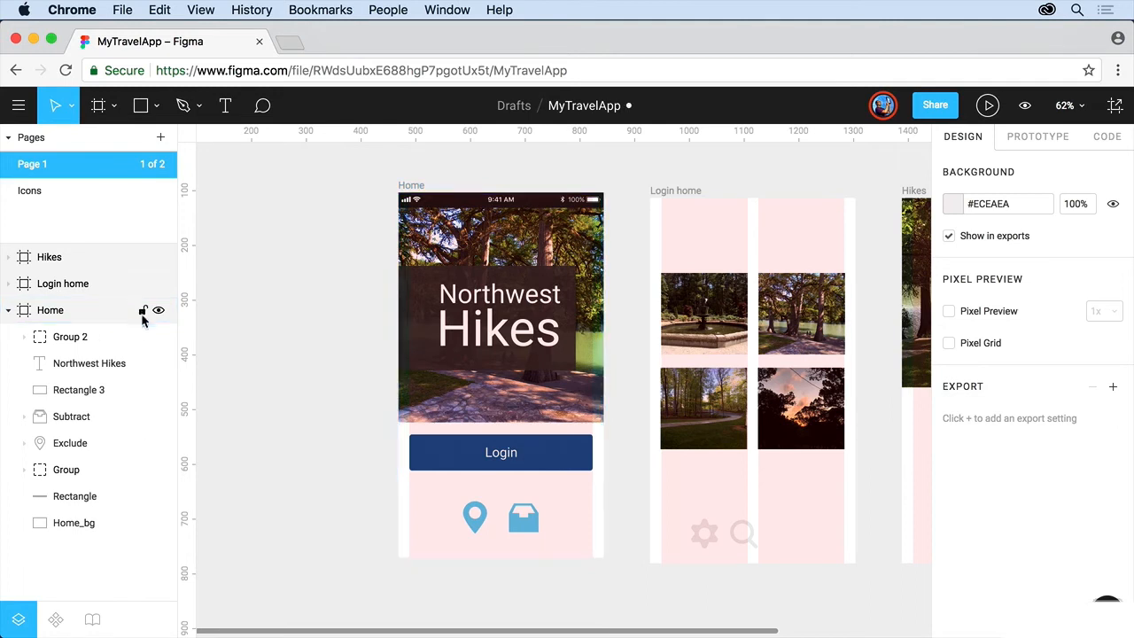
{"action": "left_click", "coordinate": [142, 337]}
{"action": "left_click", "coordinate": [159, 337]}
{"action": "left_click", "coordinate": [159, 337]}
- Open the Login button group's name for editing, then expand and collapse the group's layers
{"action": "double_click", "coordinate": [87, 337]}
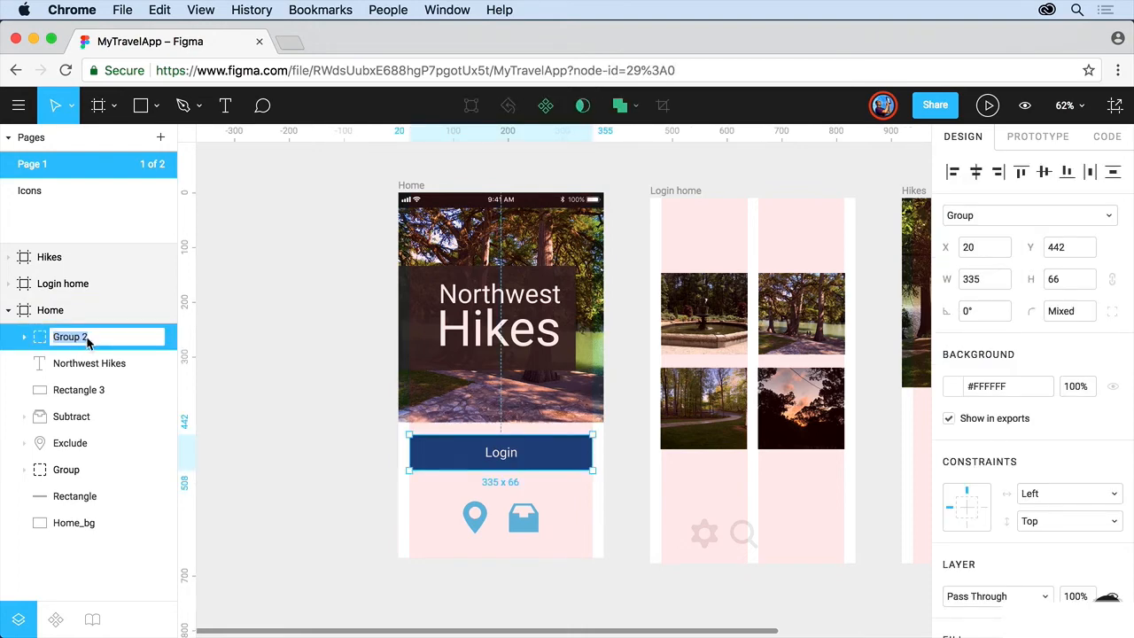
{"action": "left_click", "coordinate": [23, 338]}
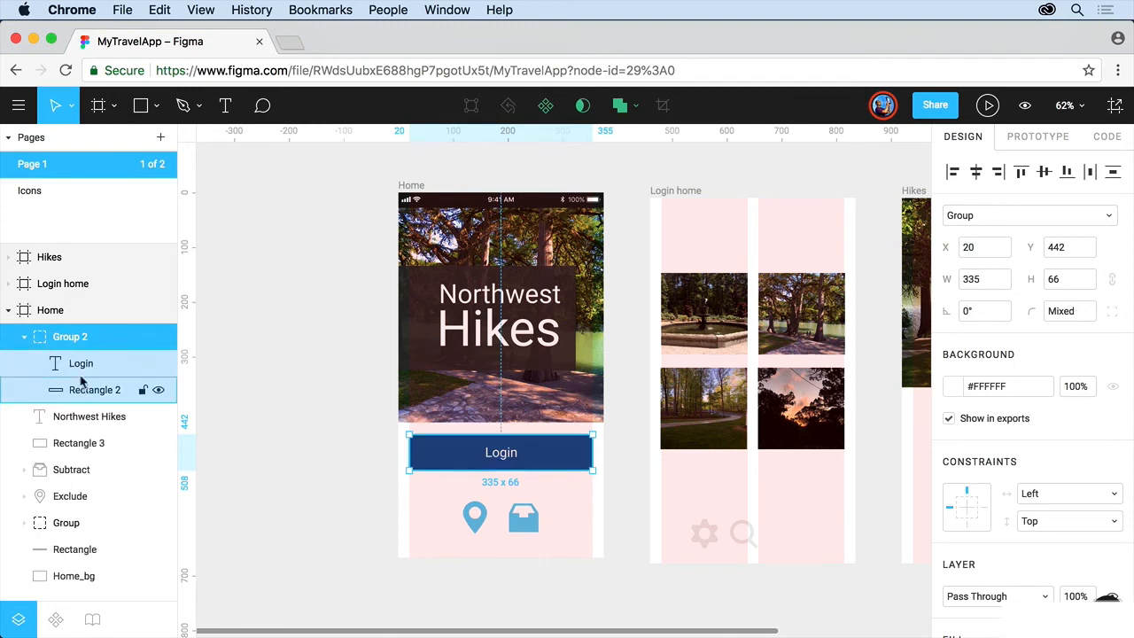
{"action": "left_click", "coordinate": [23, 339]}
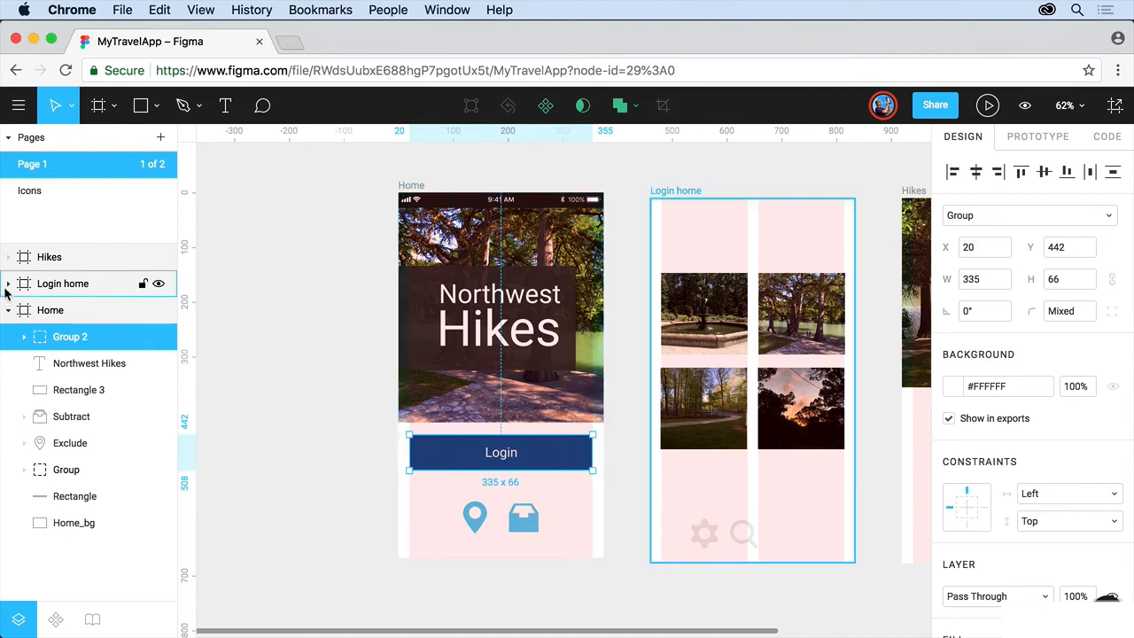
- Expand and collapse the Login home frame's layers, and collapse and re-expand the Home frame's layers
{"action": "left_click", "coordinate": [7, 284]}
{"action": "left_click", "coordinate": [7, 284]}
{"action": "left_click", "coordinate": [7, 311]}
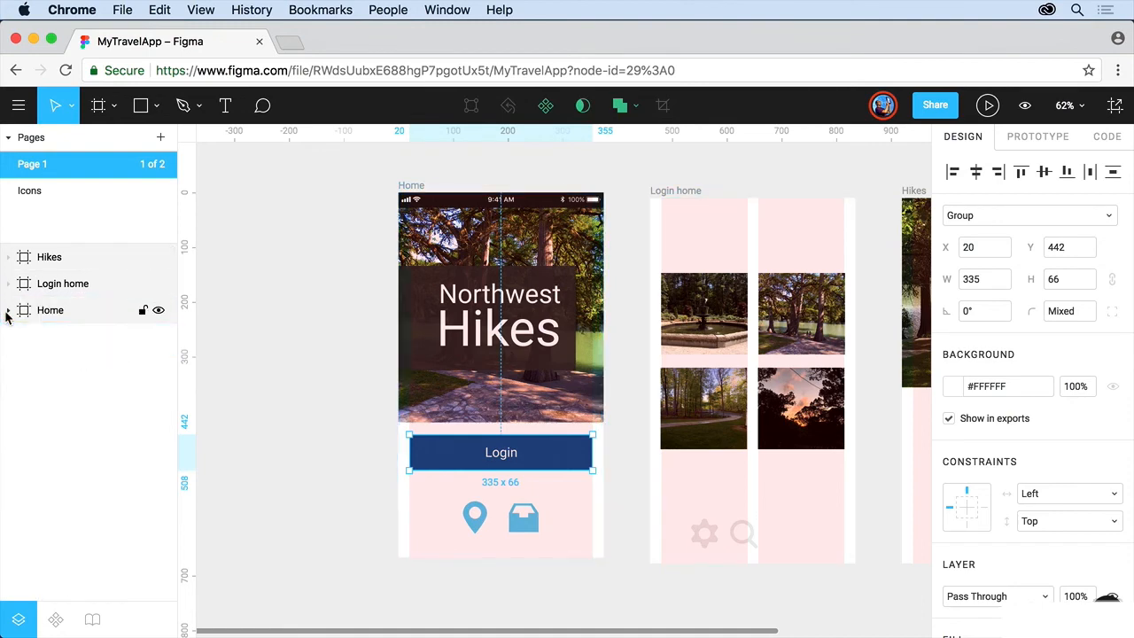
{"action": "left_click", "coordinate": [7, 311]}
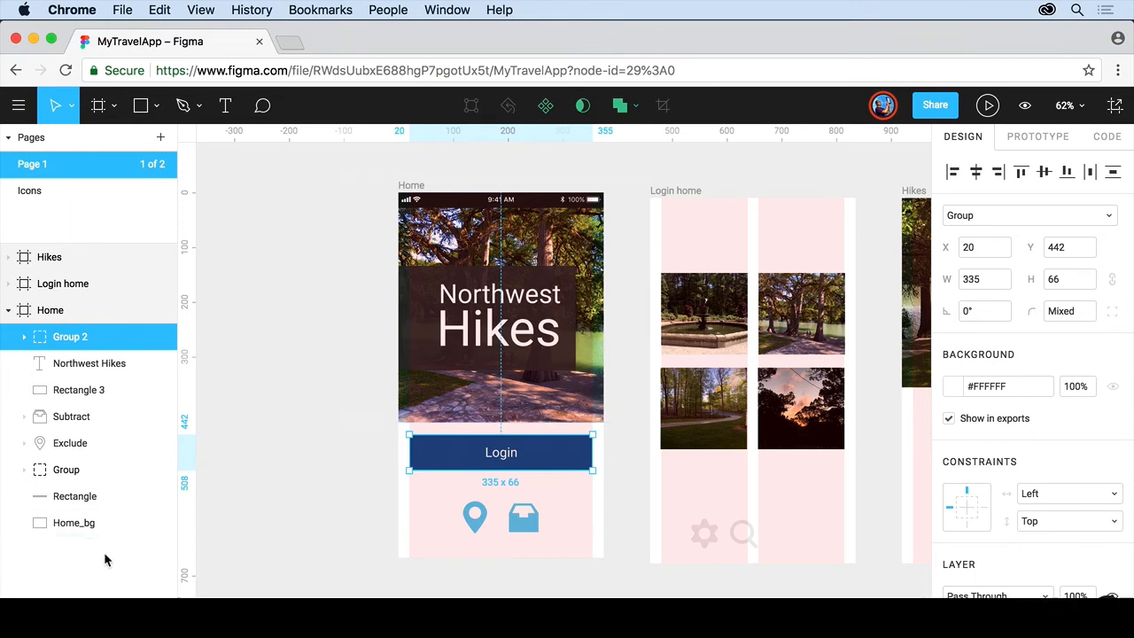
- Zoom in turn to the Subtract, Rectangle 3, Northwest Hikes and Group 2 layers of the Home frame
{"action": "left_click", "coordinate": [41, 423]}
{"action": "key", "text": "shift+2"}
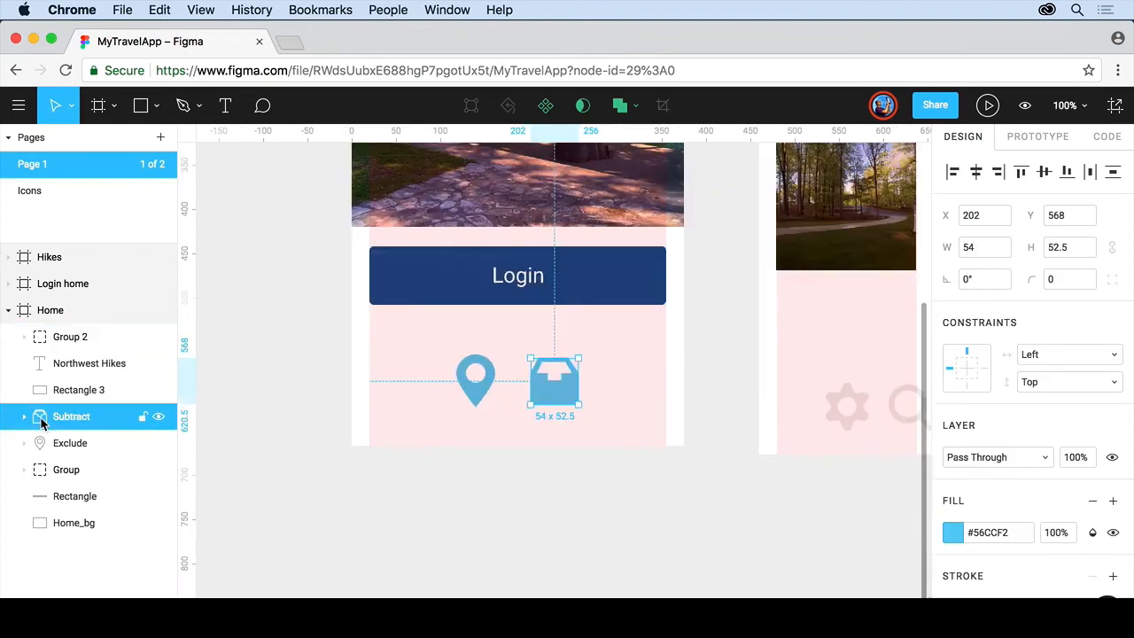
{"action": "left_click", "coordinate": [41, 393]}
{"action": "key", "text": "shift+2"}
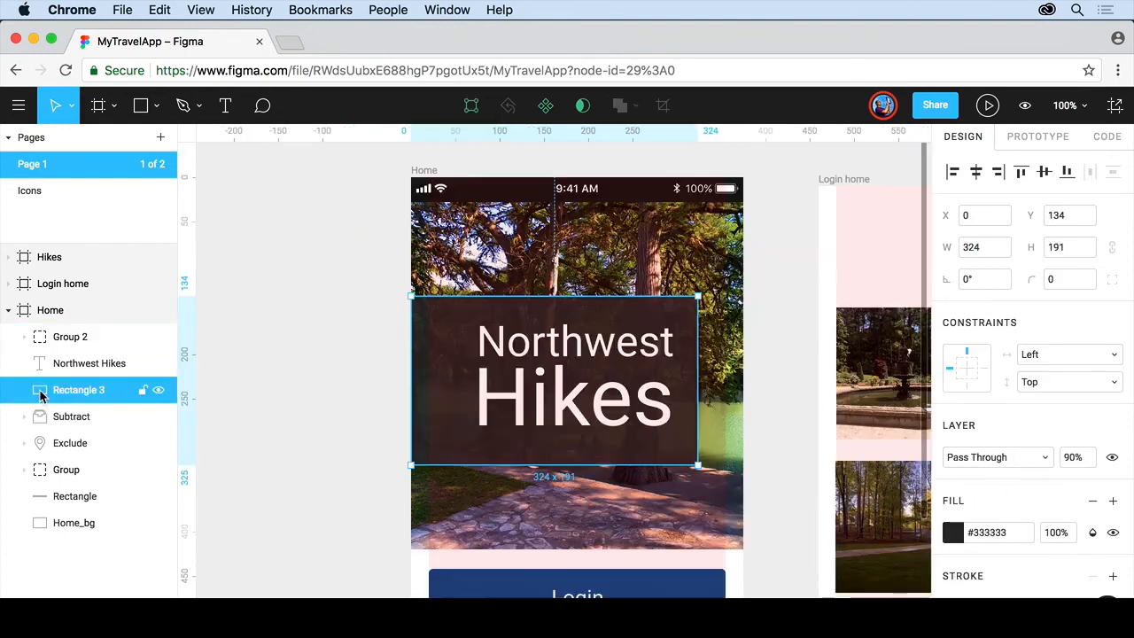
{"action": "left_click", "coordinate": [41, 363]}
{"action": "key", "text": "shift+2"}
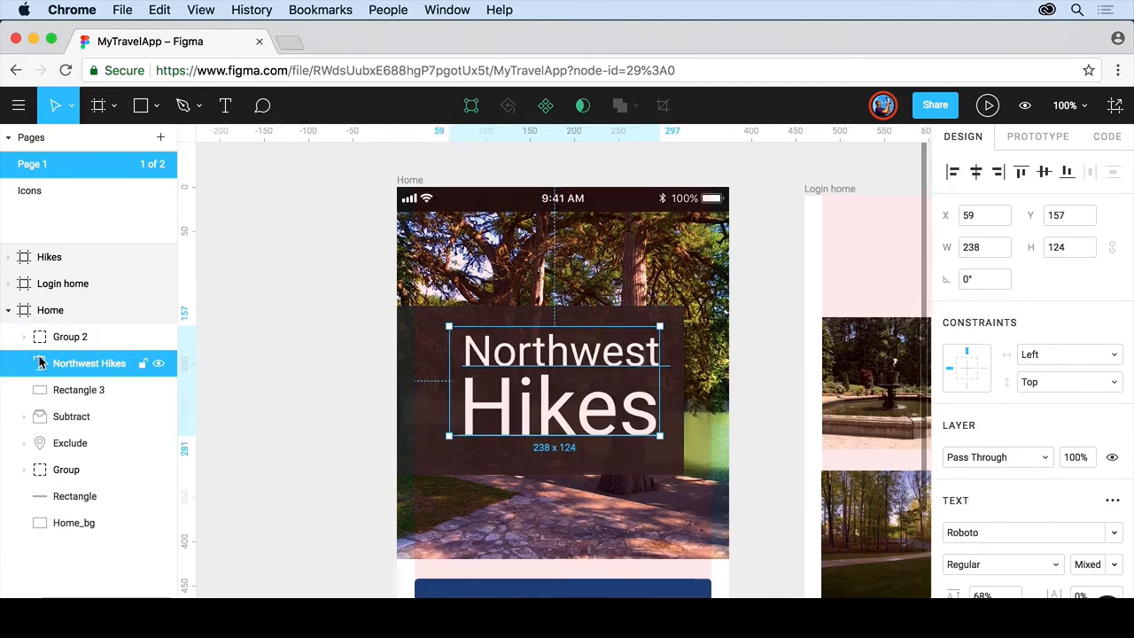
{"action": "left_click", "coordinate": [39, 342]}
{"action": "key", "text": "shift+2"}
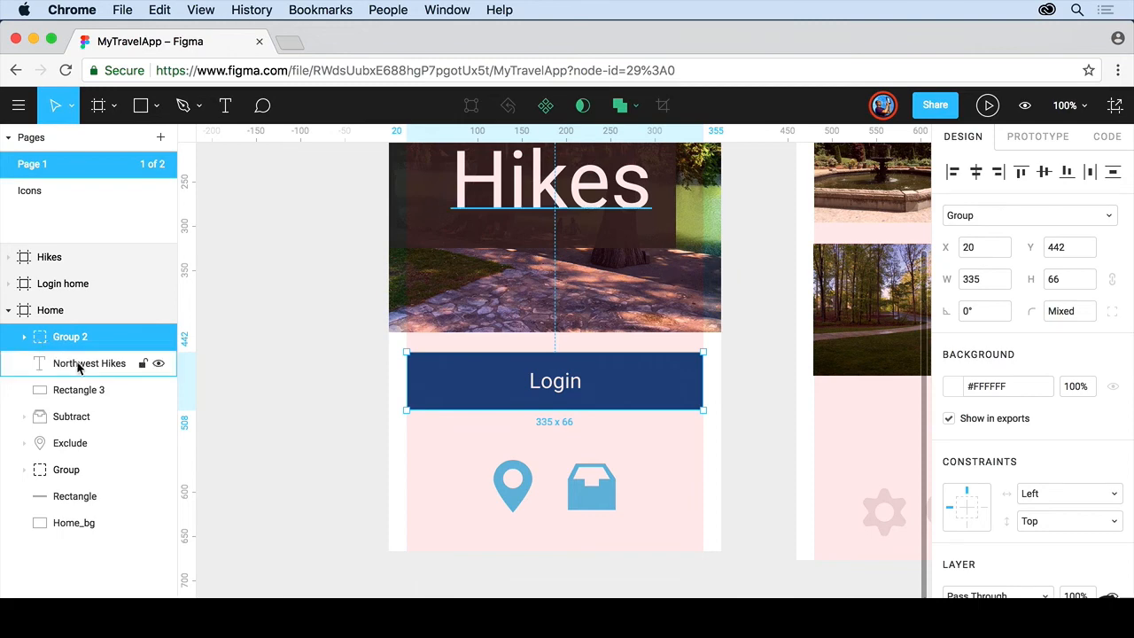
- Duplicate the Northwest Hikes text layer in the Home frame and delete the copy
{"action": "left_click_drag", "start_coordinate": [77, 368], "coordinate": [78, 380]}
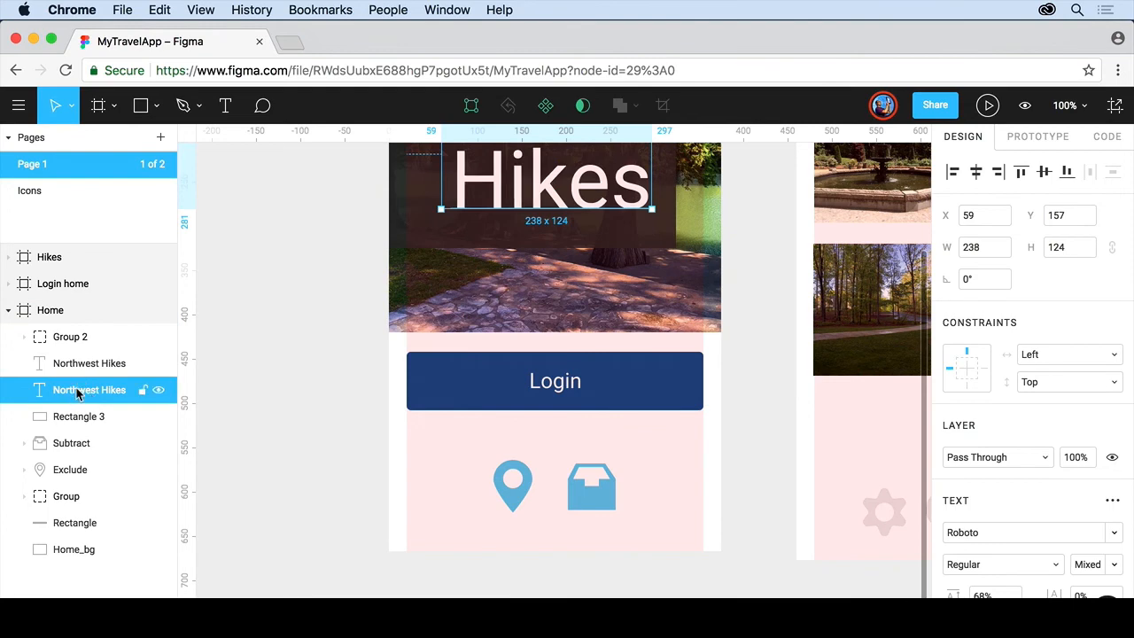
{"action": "right_click", "coordinate": [78, 393]}
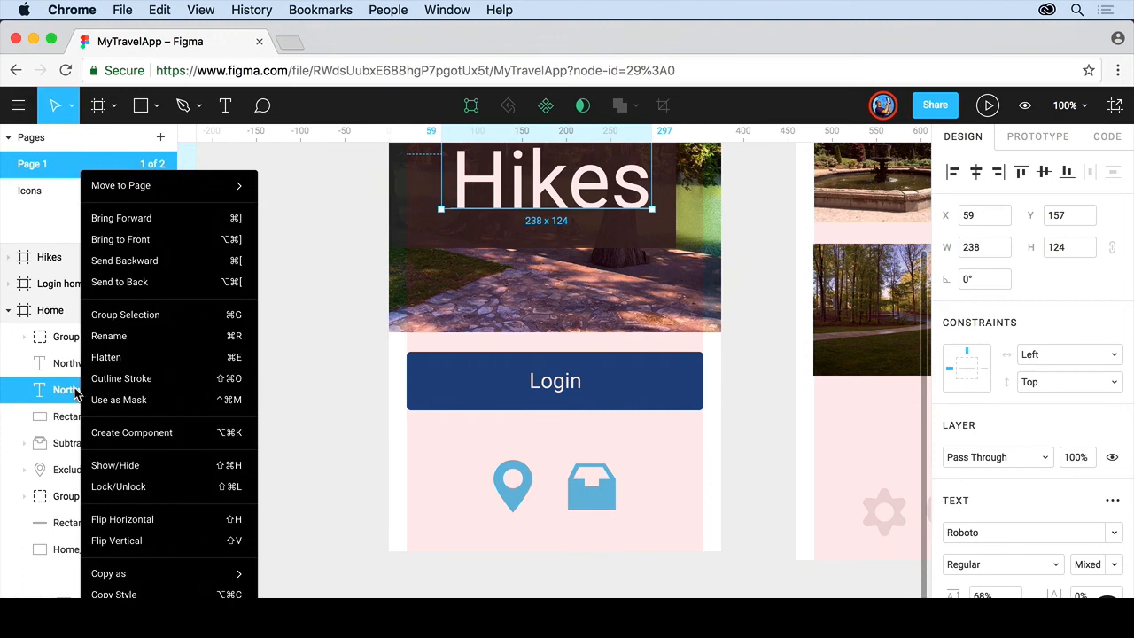
{"action": "key", "text": "Escape"}
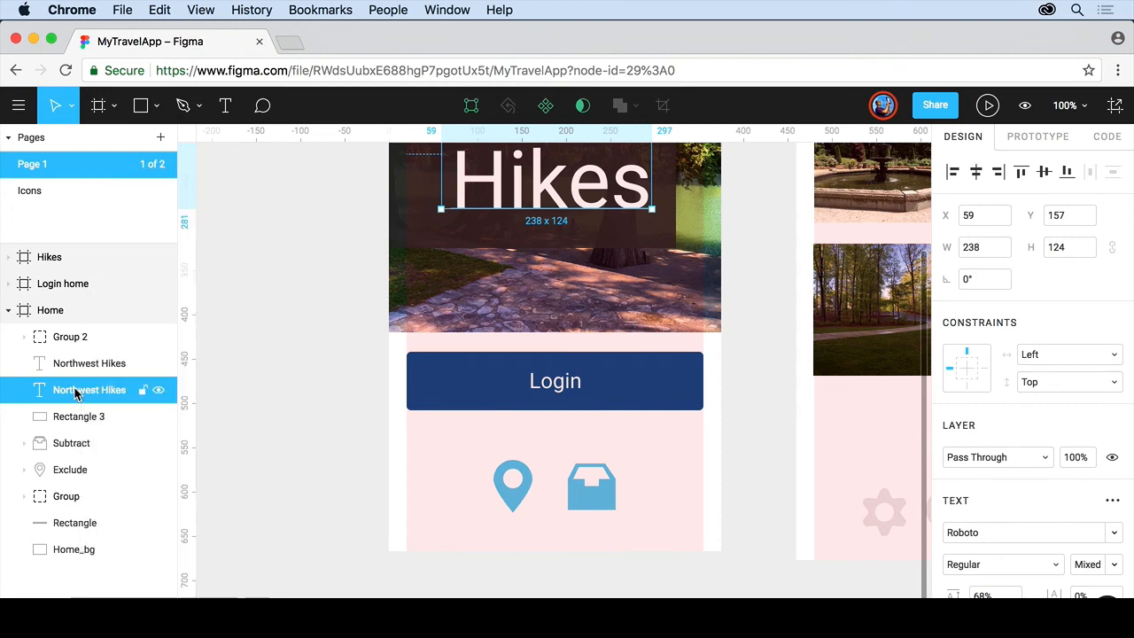
{"action": "key", "text": "Delete"}
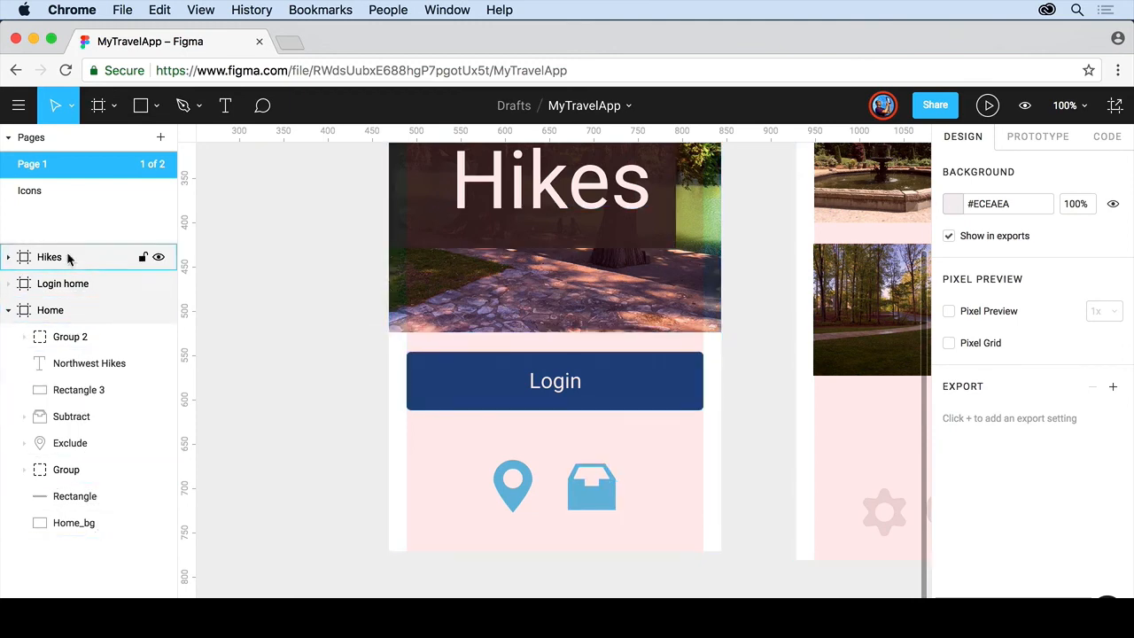
- Collapse and reopen the page list, and look at the Icons page before returning to Page 1 with all frames in view
{"action": "left_click", "coordinate": [8, 138]}
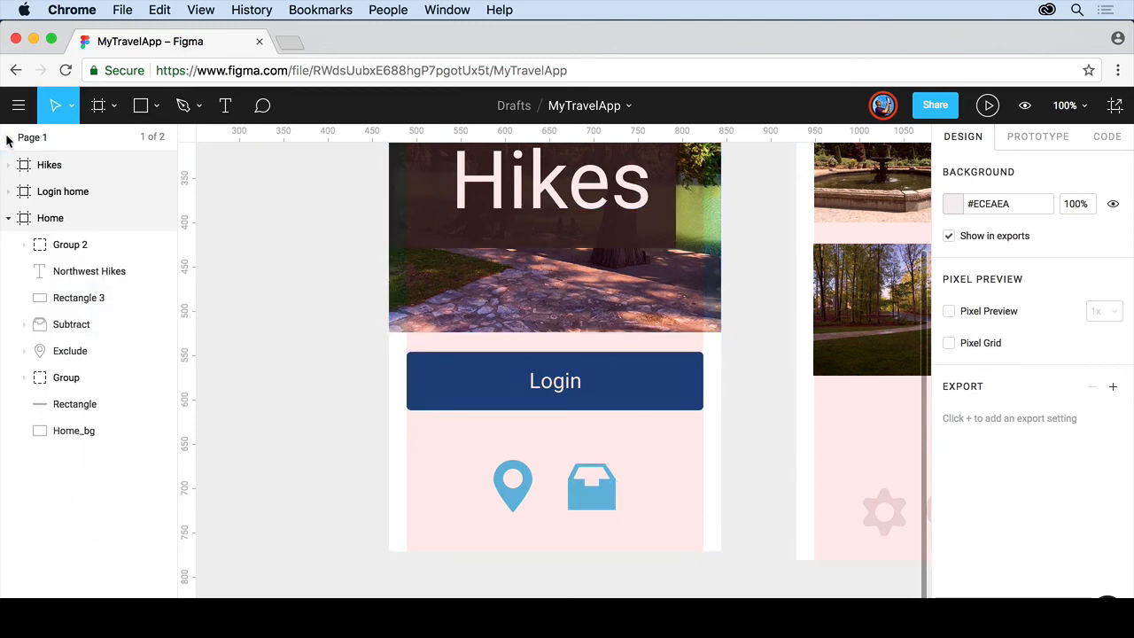
{"action": "left_click", "coordinate": [8, 137]}
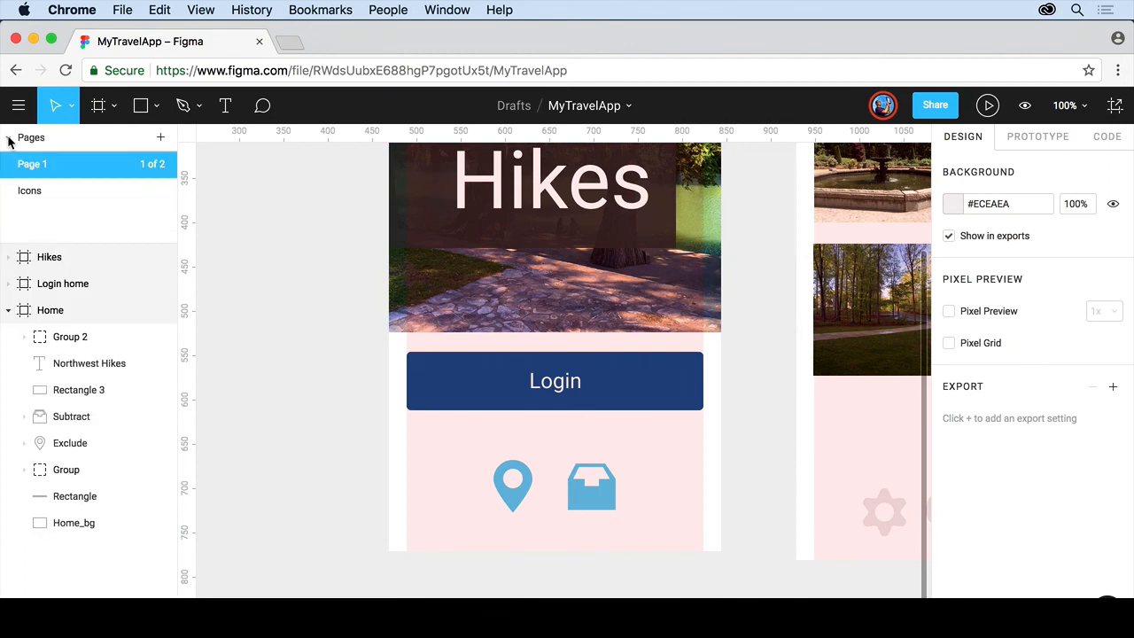
{"action": "left_click", "coordinate": [69, 191]}
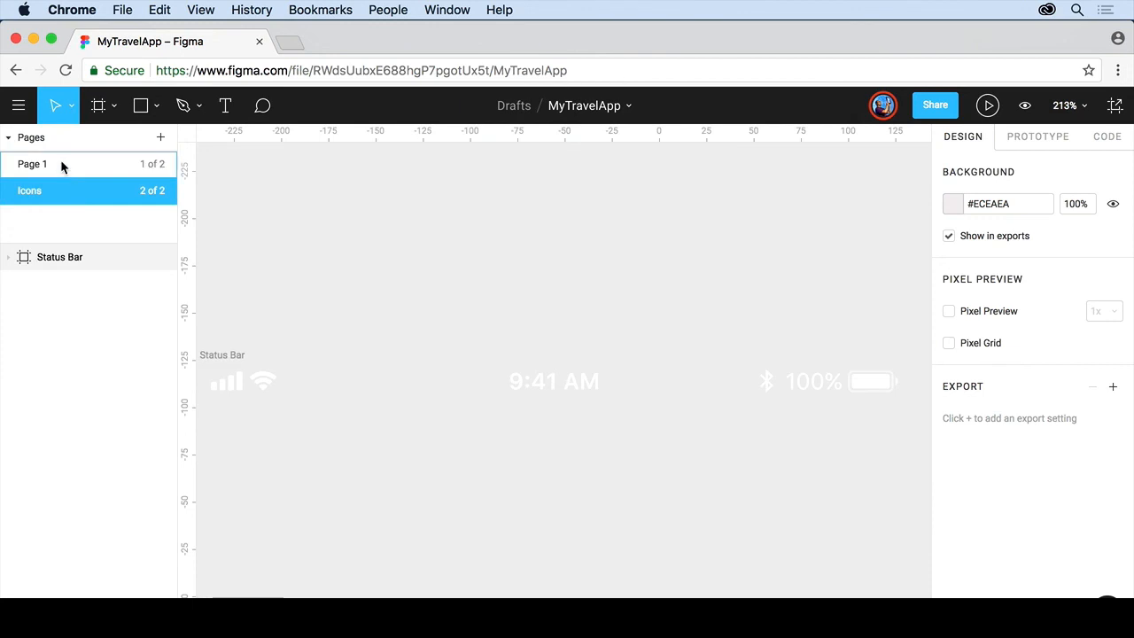
{"action": "left_click", "coordinate": [62, 165]}
{"action": "left_click", "coordinate": [56, 193]}
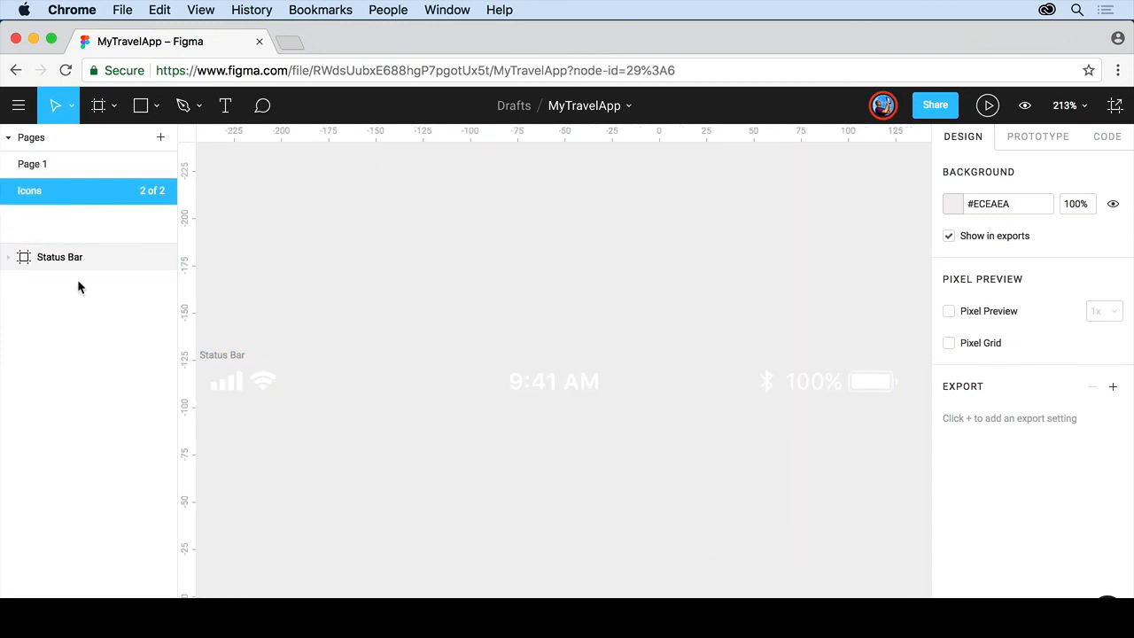
{"action": "left_click", "coordinate": [49, 163]}
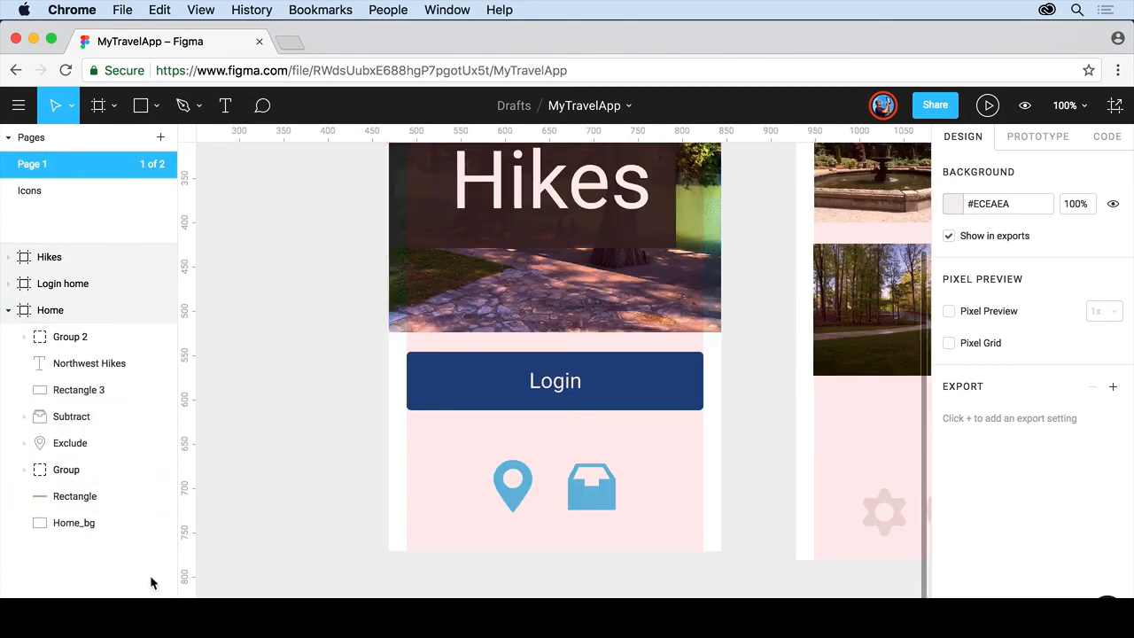
{"action": "key", "text": "shift+1"}
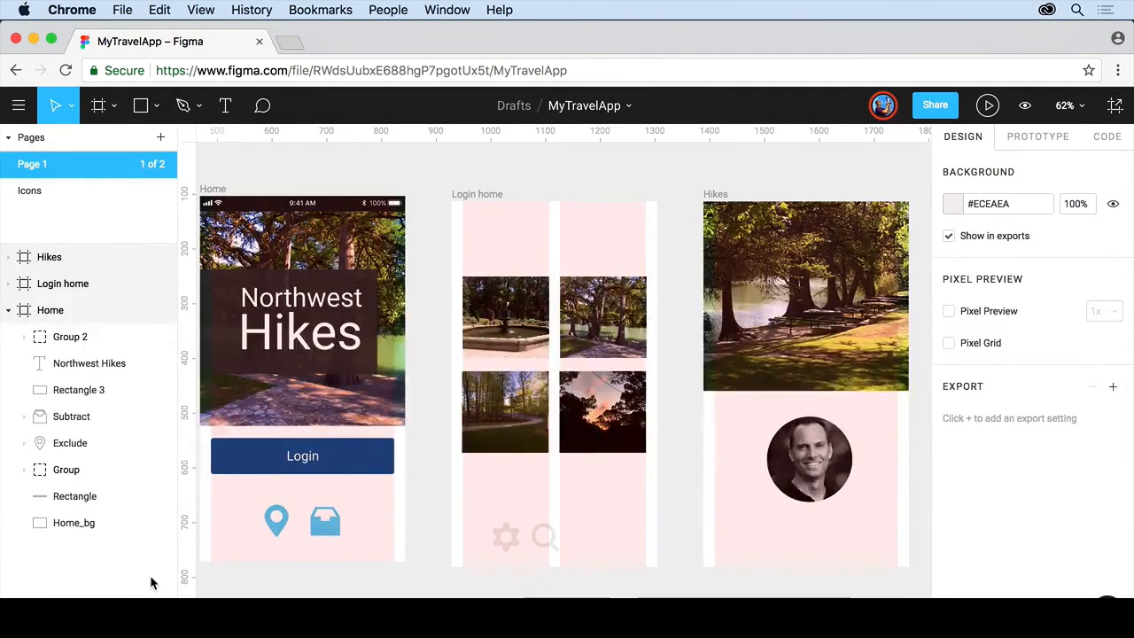